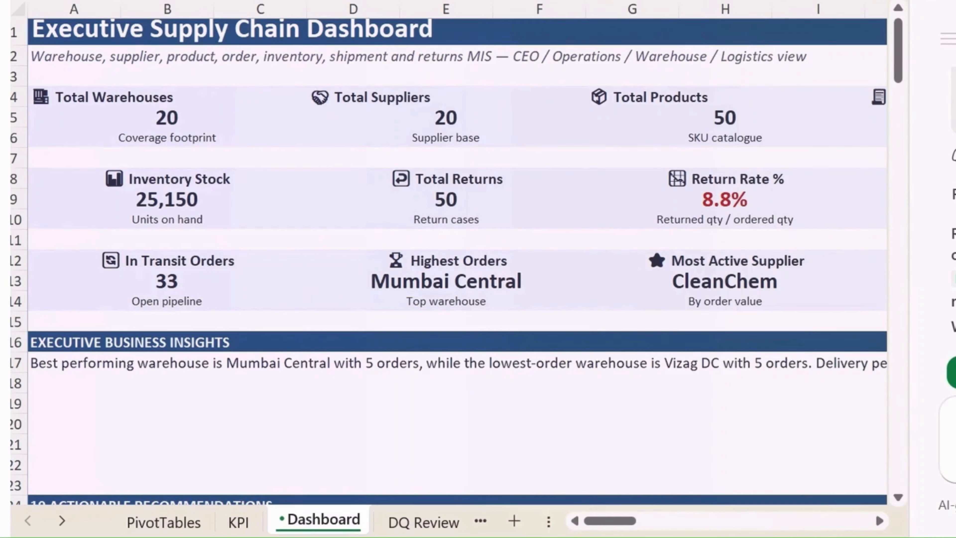
- Review Copilot's summary of the dashboard build, including the verification list, key formulas and the original prompt
scroll(734, 294, "down", 10)
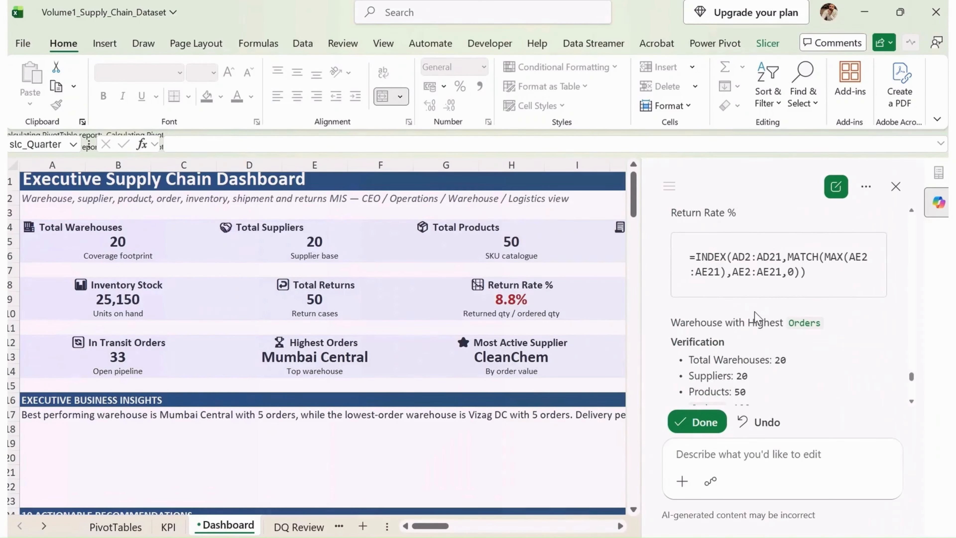
scroll(755, 317, "down", 5)
scroll(757, 325, "down", 3)
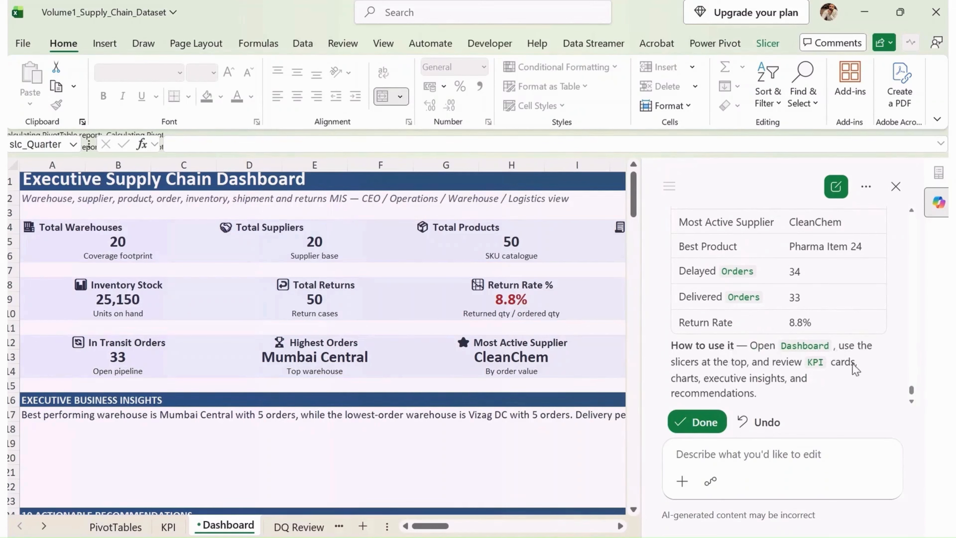
scroll(854, 369, "down", 2)
scroll(775, 367, "up", 5)
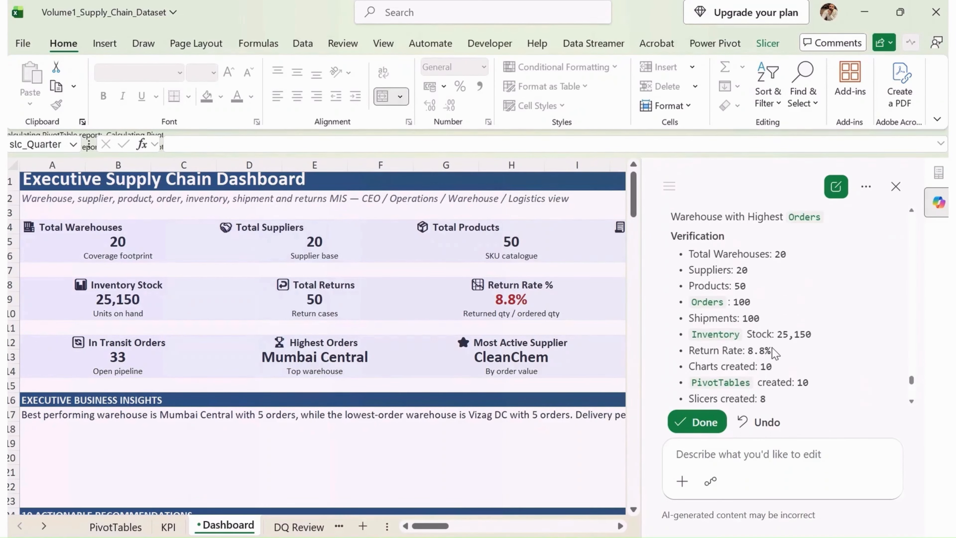
scroll(764, 362, "up", 7)
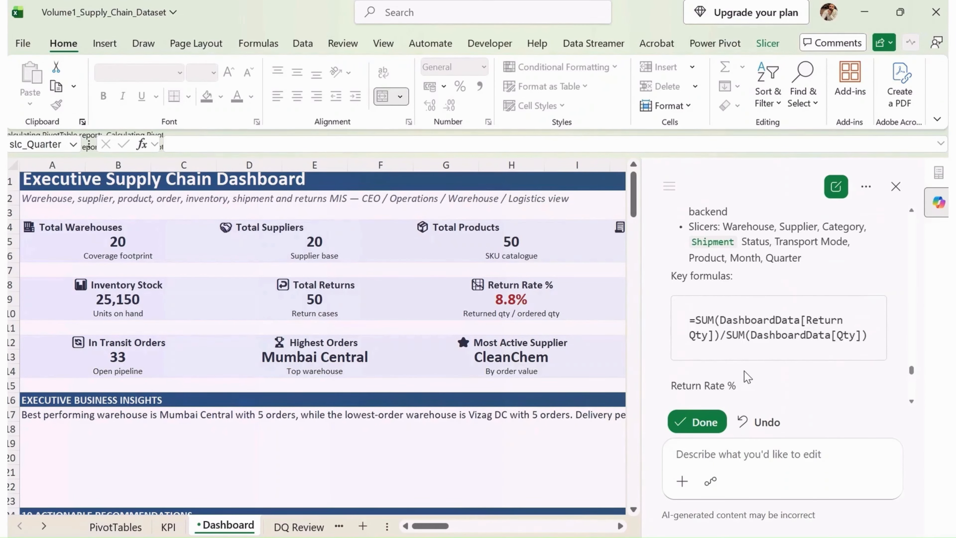
scroll(749, 372, "up", 10)
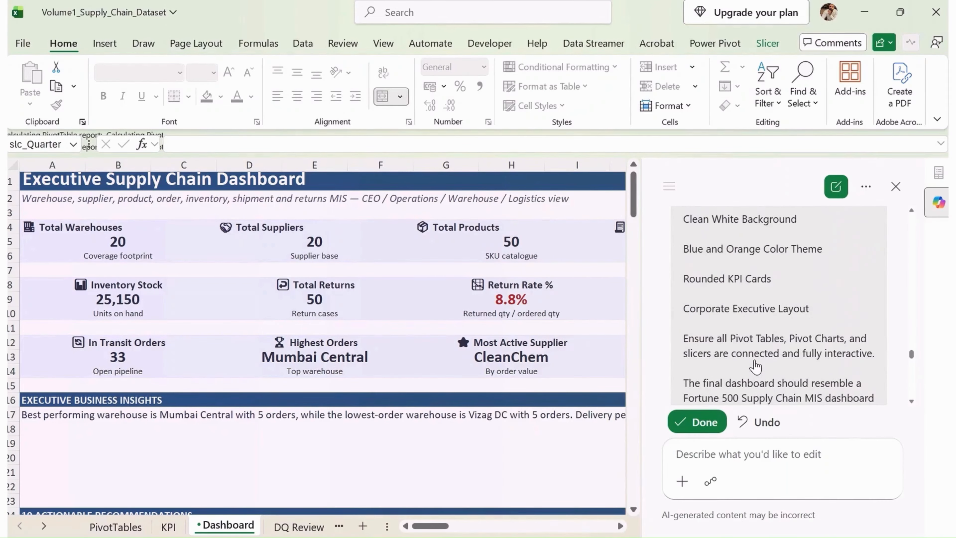
- Accept Copilot's dashboard edits as done and close the Copilot pane
scroll(755, 365, "down", 3)
left_click(701, 422)
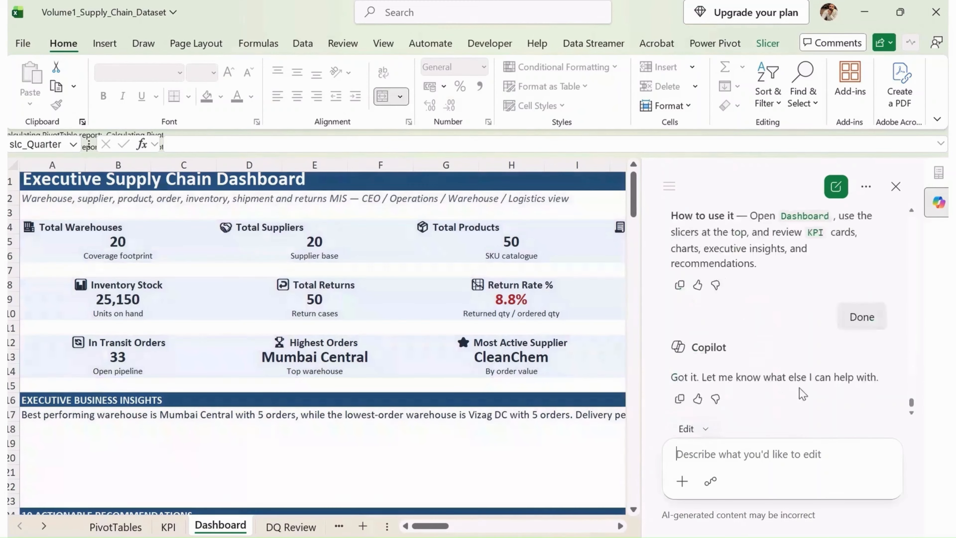
left_click(896, 188)
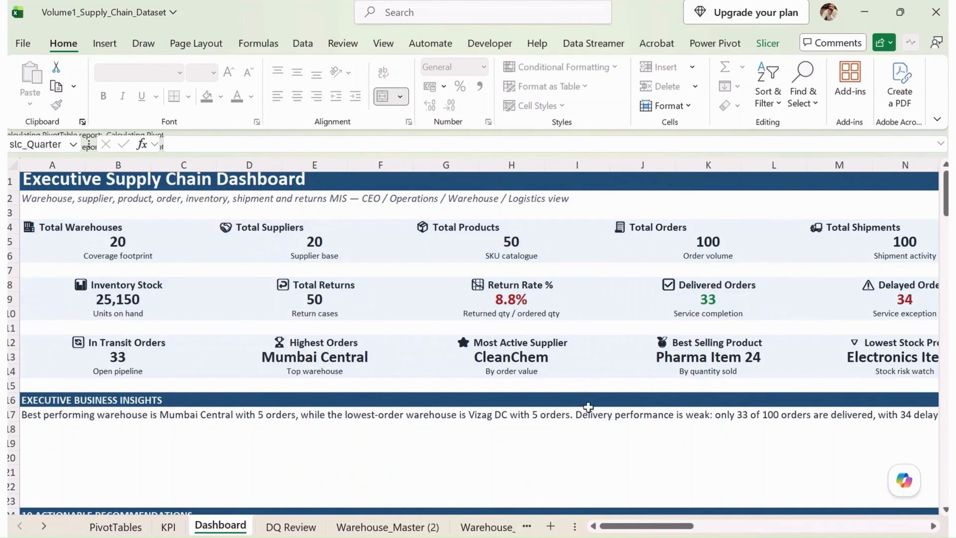
- Look over the whole Dashboard sheet, from the KPI cards through the recommendations and slicers to the charts
left_click(420, 444)
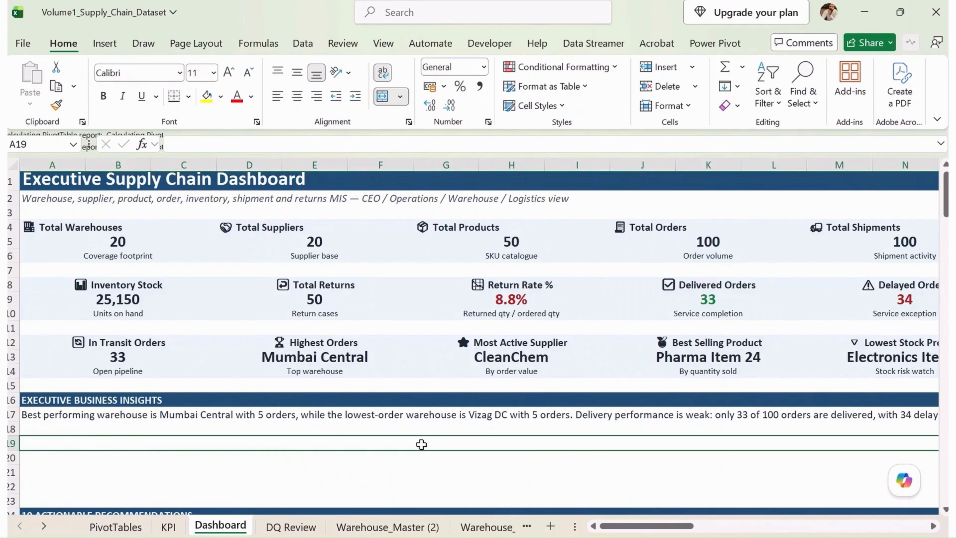
scroll(421, 443, "down", 8)
scroll(459, 403, "down", 7)
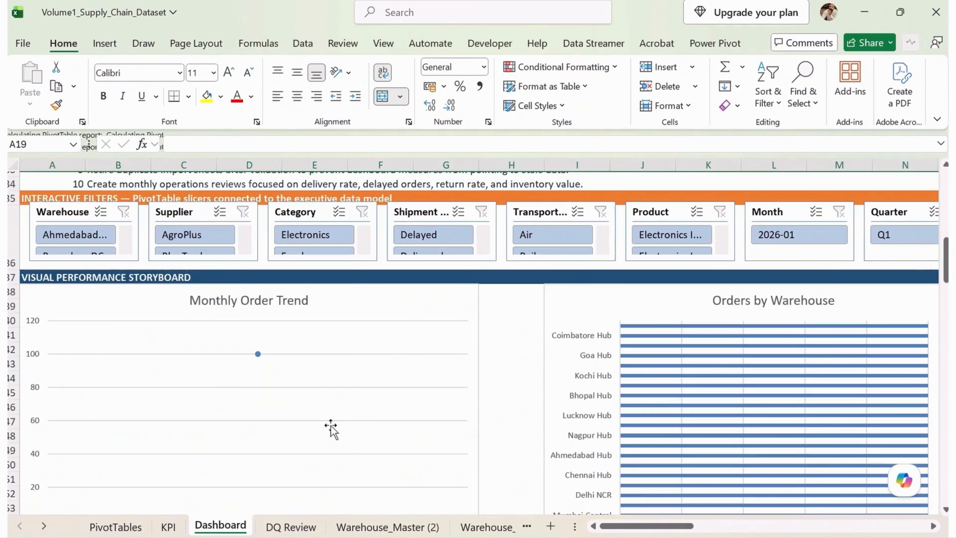
scroll(434, 403, "down", 1, "ctrl")
scroll(410, 409, "down", 2, "ctrl")
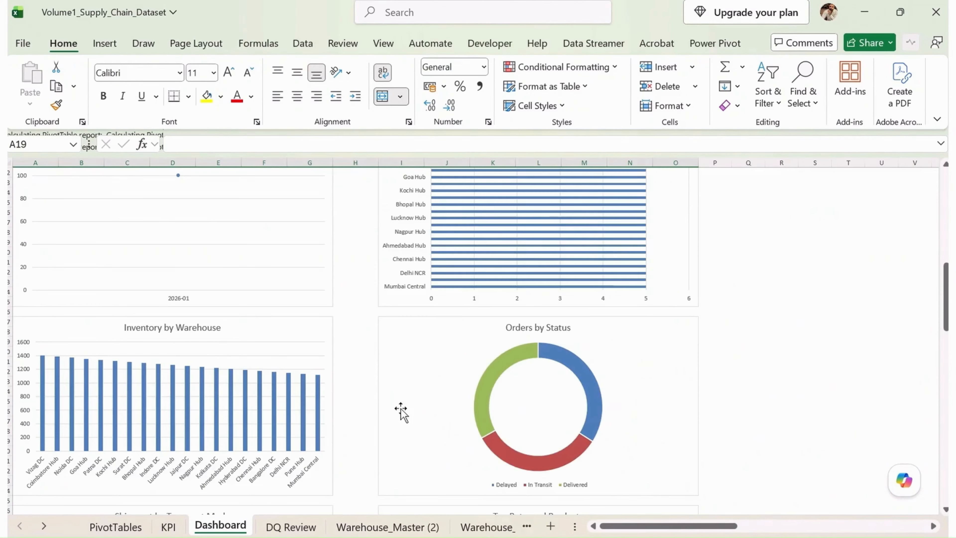
scroll(305, 416, "up", 10)
scroll(311, 415, "up", 3)
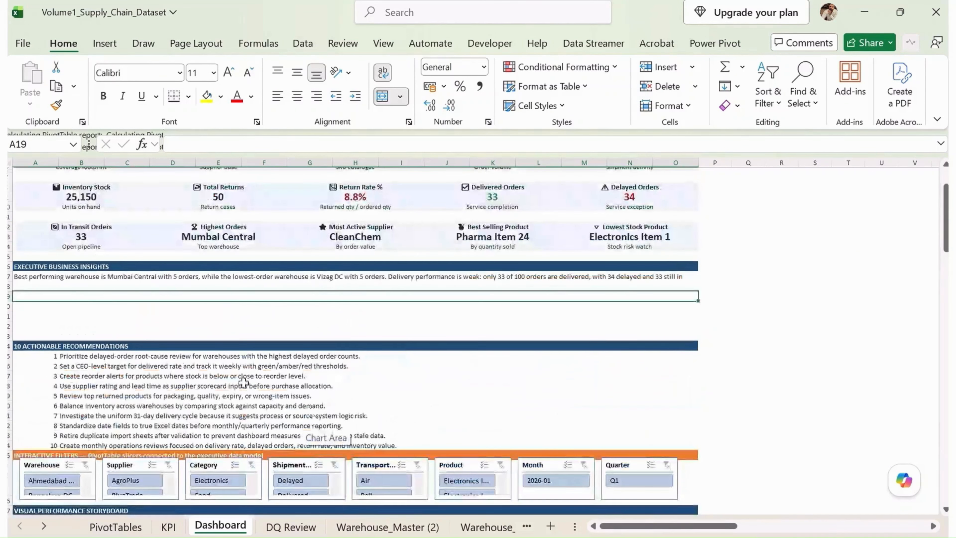
scroll(225, 368, "up", 3, "ctrl")
scroll(236, 397, "up", 4)
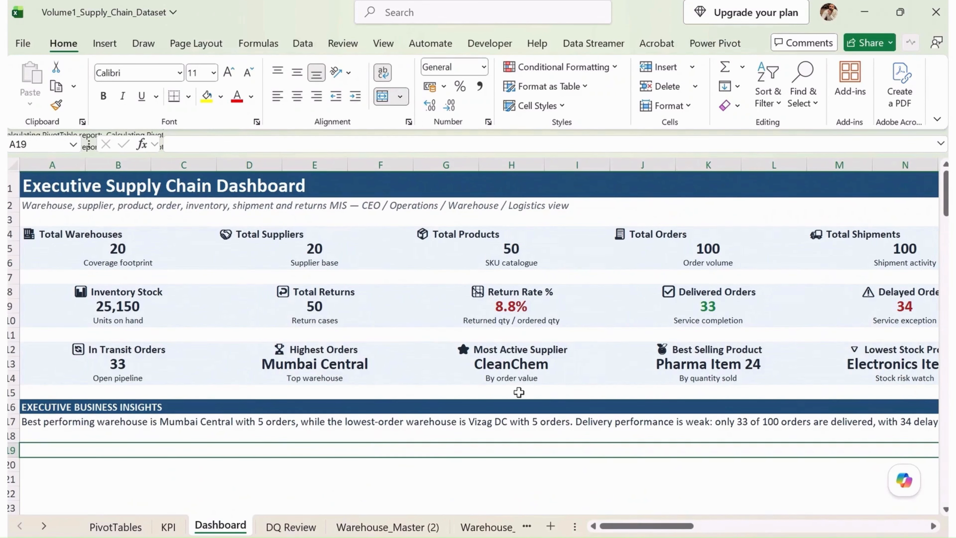
- Inspect the formulas behind the first row of KPI cards, from Total Warehouses to Total Shipments
left_click(730, 268)
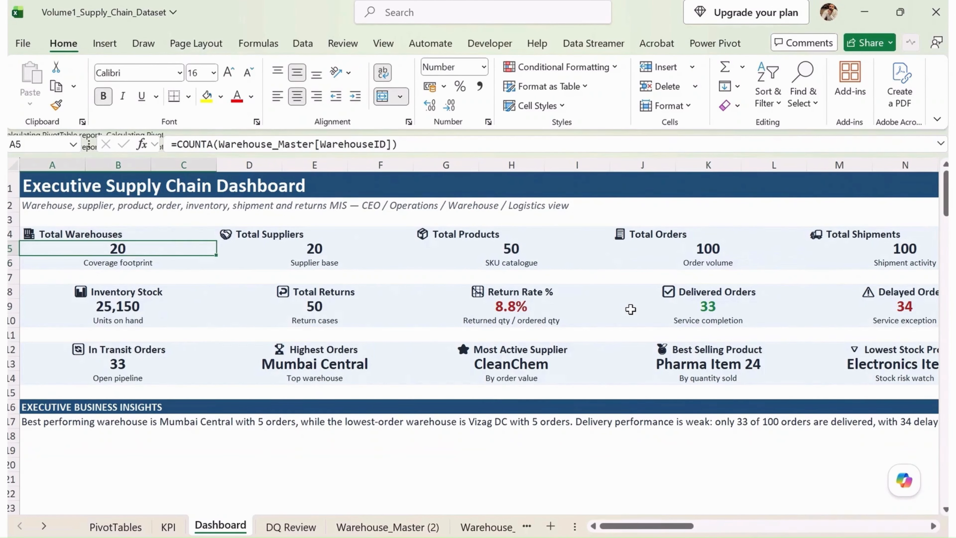
key("Right")
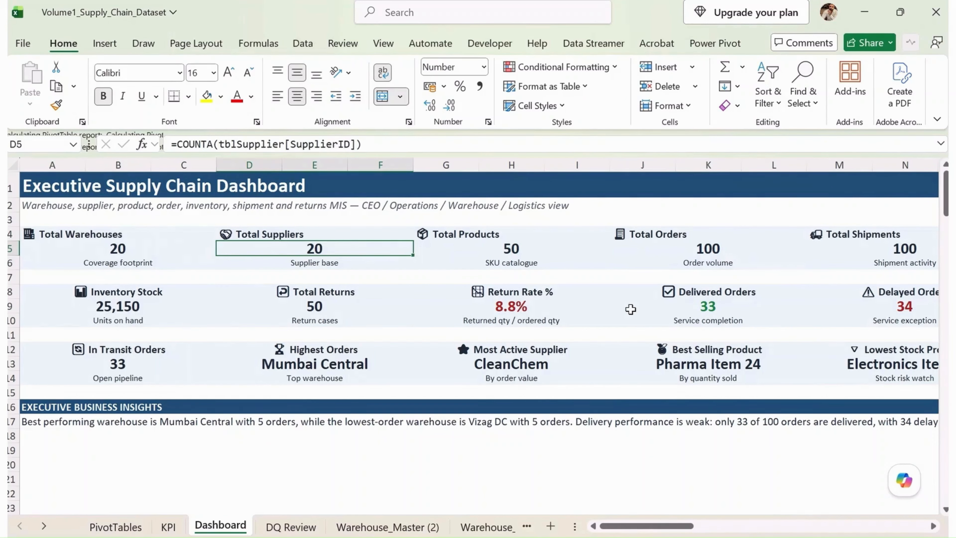
key("Right")
key("Right")
key("Right")
key("Right")
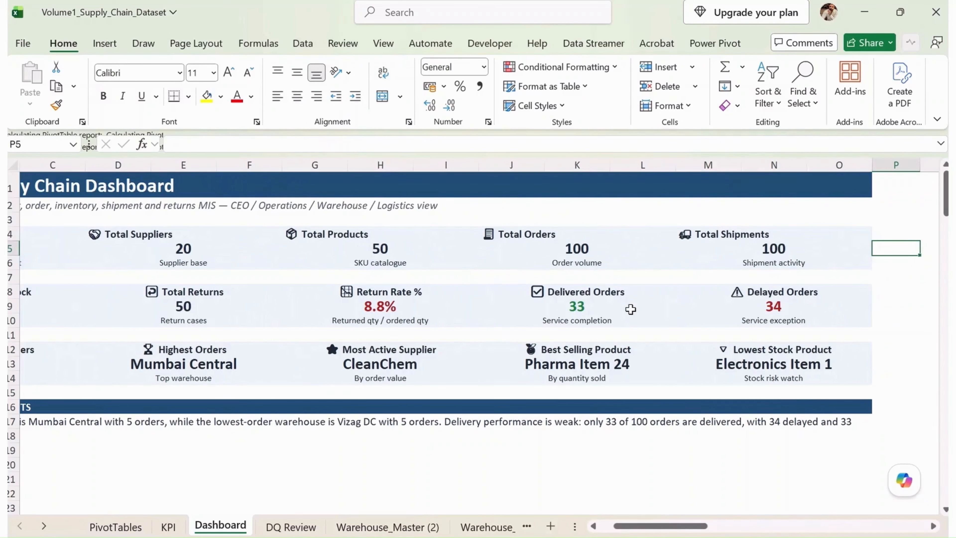
- Inspect the formulas behind the second row of KPI cards, from Delayed Orders back to Inventory Stock
key("Left")
key("Down")
key("Down")
key("Down")
key("Down")
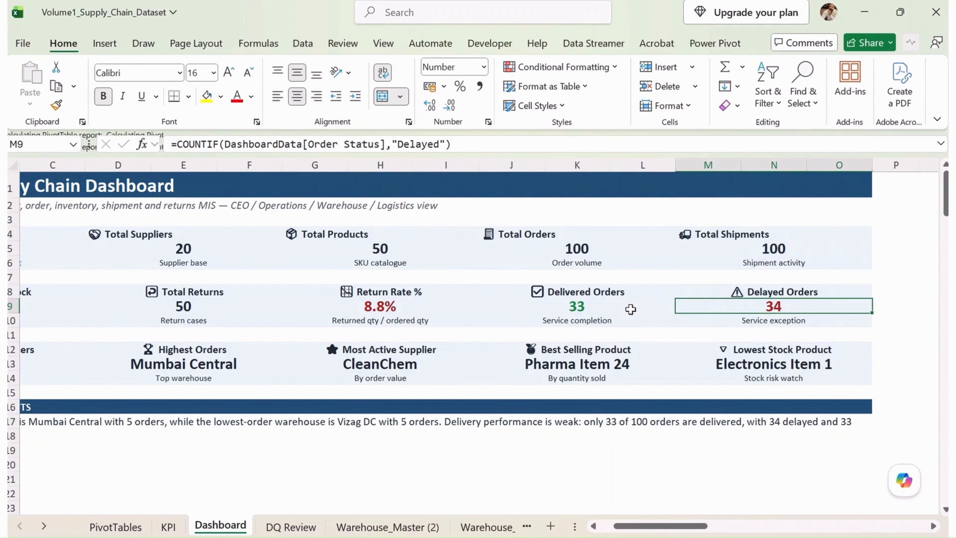
key("Left")
key("Left")
key("Left")
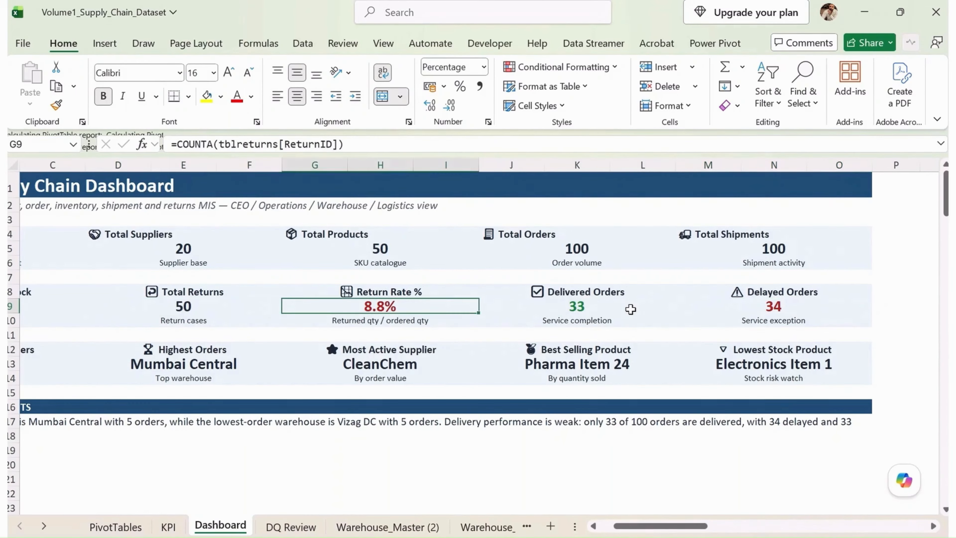
key("Right")
key("Left")
key("Left")
key("Down")
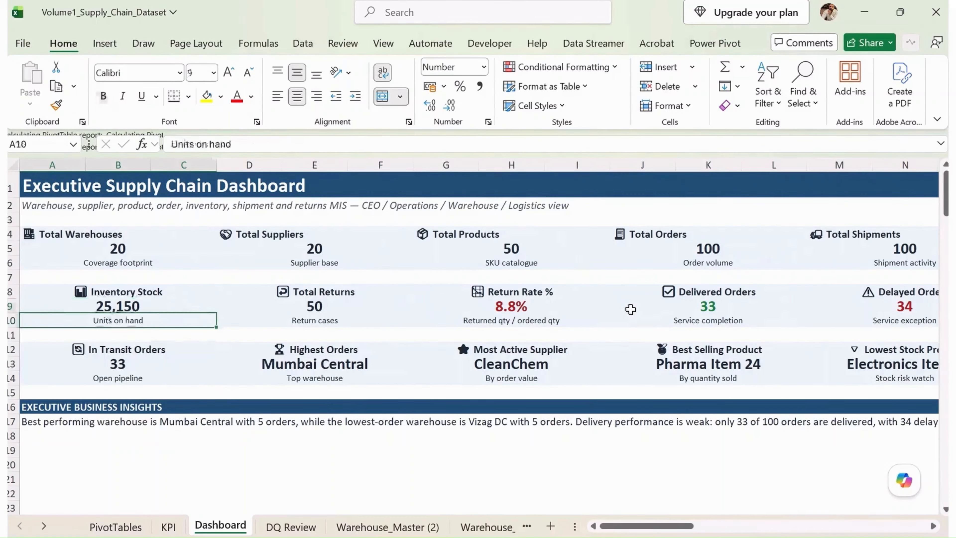
- Examine the In Transit Orders card and the text under Executive Business Insights
key("Down")
key("Down")
key("Down")
key("Down")
key("Down")
key("Down")
key("Down")
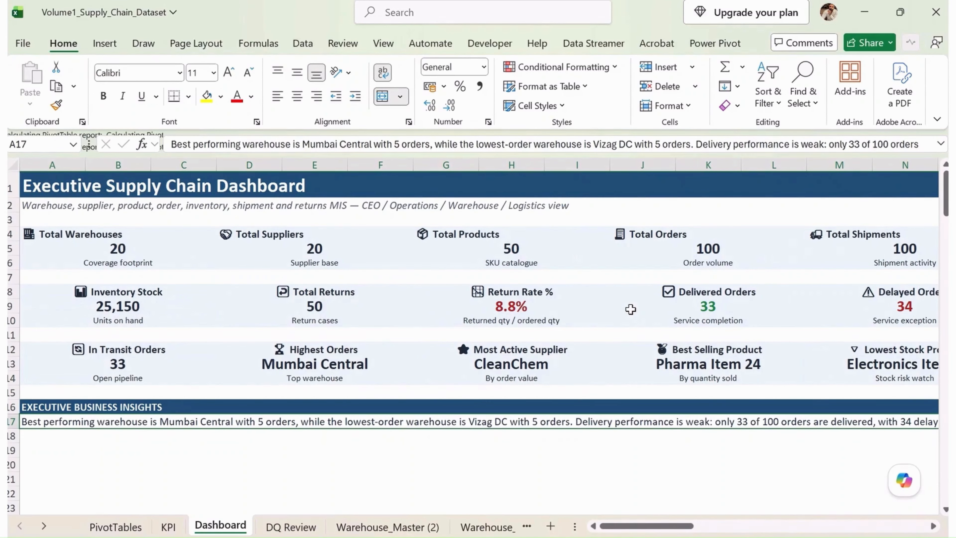
key("Down")
key("Down")
key("Down")
key("Down")
key("Down")
key("Down")
key("Down")
key("Down")
key("Down")
key("Down")
key("Down")
key("Down")
key("Down")
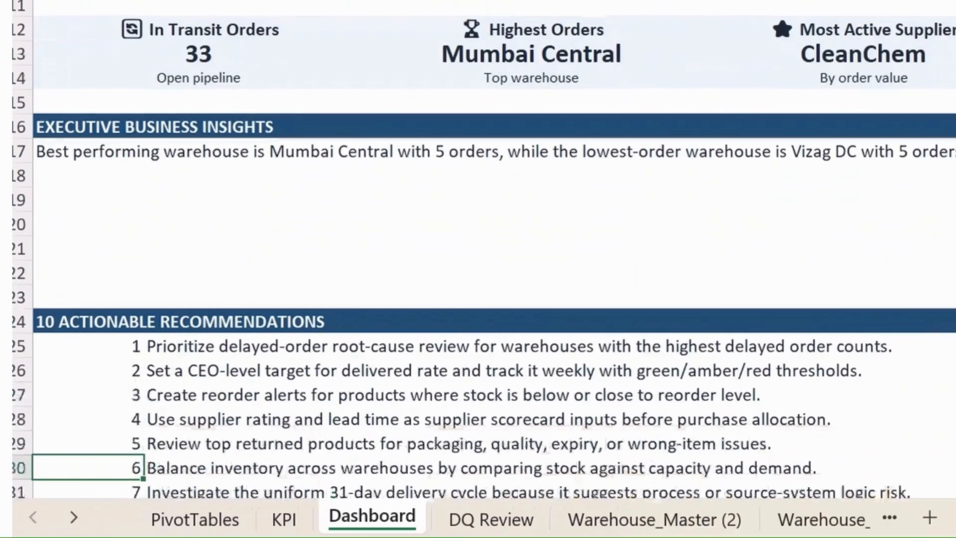
- Look over the 10 Actionable Recommendations section down to the interactive filters and return to the business insights
key("Down")
key("Down")
key("Down")
key("Down")
key("Down")
key("Down")
key("Down")
key("Up")
key("Up")
key("Up")
key("Up")
key("Up")
key("Up")
key("Up")
key("Up")
key("Up")
key("Up")
key("Up")
key("Up")
key("Up")
key("Up")
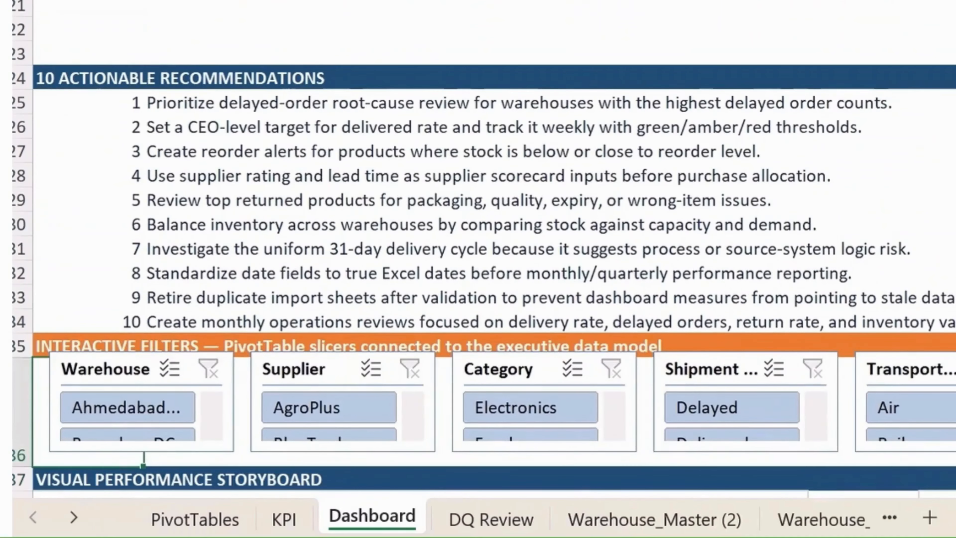
key("Up")
key("Up")
key("Up")
key("Up")
key("Up")
key("Up")
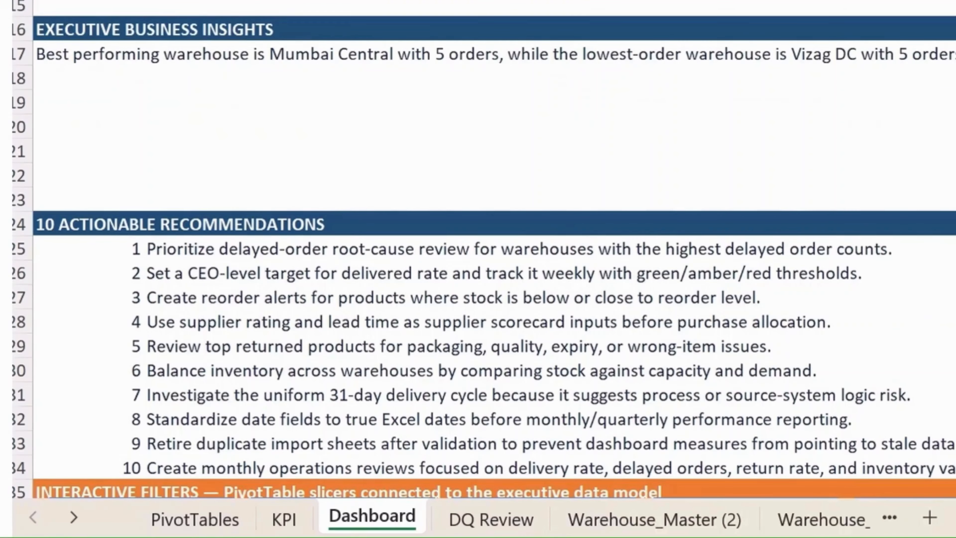
- Read through the individual entries in the 10 Actionable Recommendations list
key("Down")
key("Down")
key("Down")
key("Down")
key("Down")
key("Down")
key("Down")
key("Down")
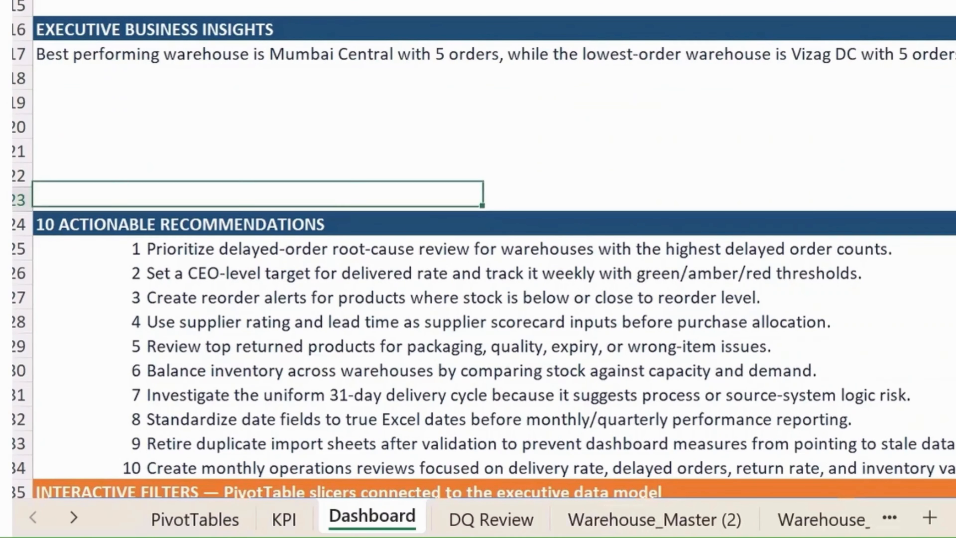
key("Down")
key("Down")
key("Down")
key("Down")
key("Down")
key("Down")
key("Down")
key("Up")
key("Up")
key("Up")
key("Down")
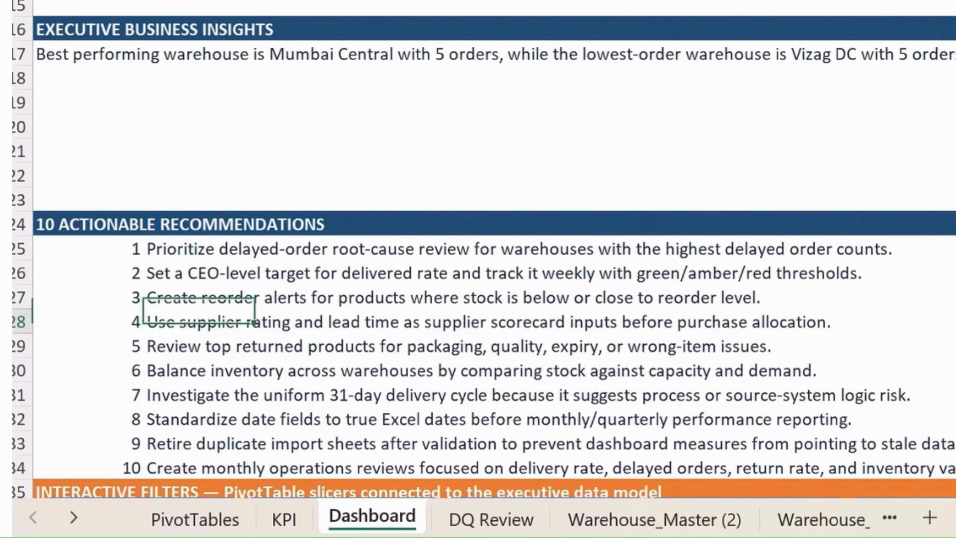
key("Right")
key("Right")
key("Right")
key("Right")
key("Right")
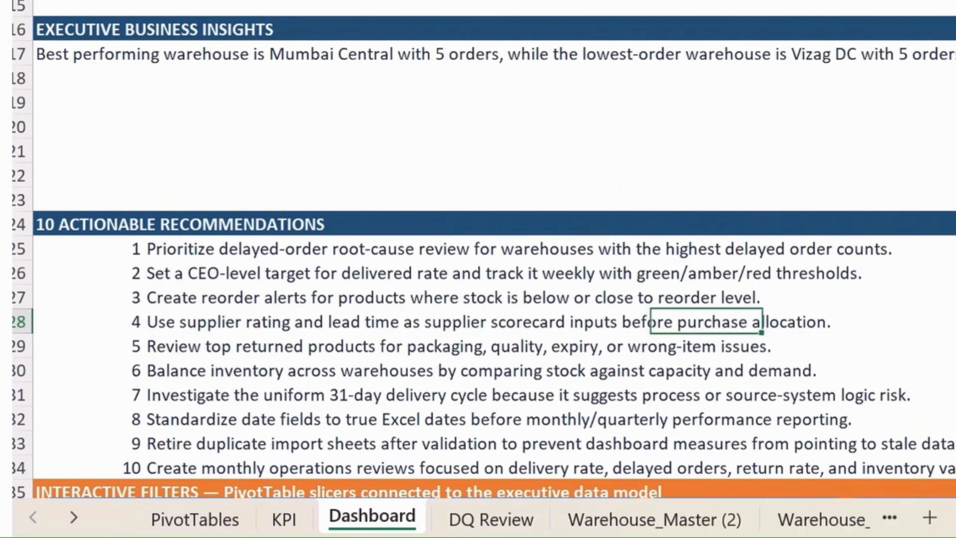
key("Right")
key("Left")
- Examine the Interactive Filters slicers and the Visual Performance Storyboard charts beneath them
key("Down")
key("Down")
key("Down")
key("Down")
key("Down")
key("Down")
key("Down")
key("Down")
key("Down")
key("Down")
key("Down")
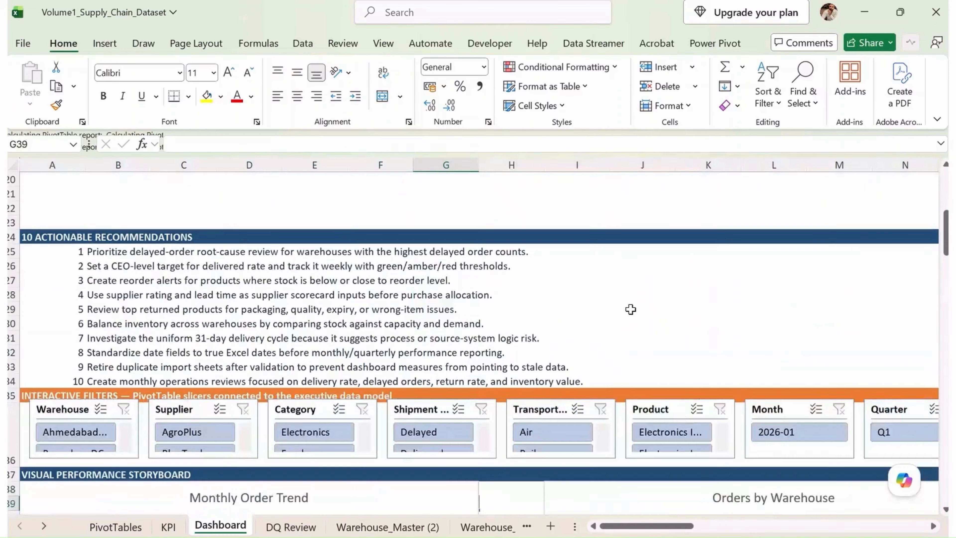
key("Down")
key("Down")
key("Down")
key("Down")
key("Down")
key("Down")
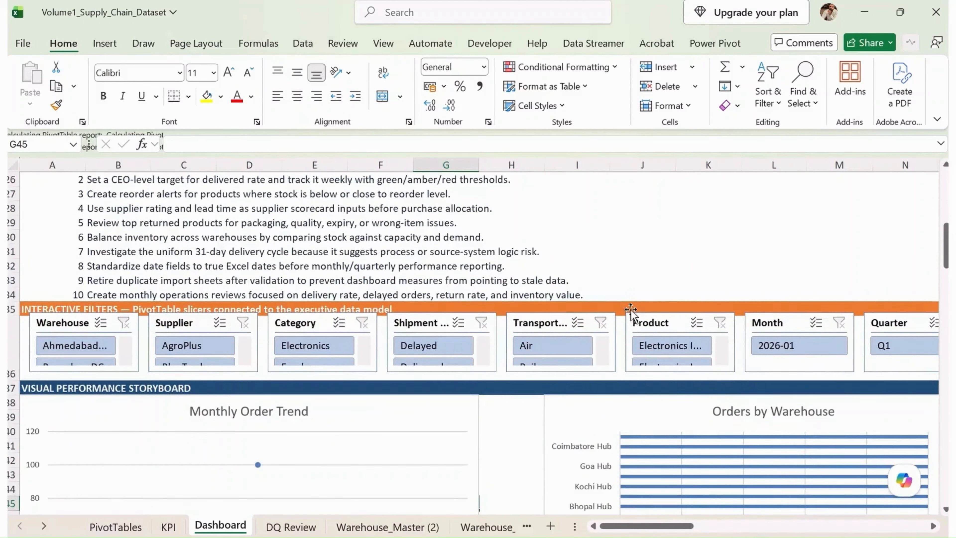
key("Down")
key("Down")
key("Down")
key("Down")
key("Down")
key("Down")
key("Down")
key("Down")
key("Down")
key("Down")
key("Down")
key("Down")
key("Up")
key("Up")
key("Up")
key("Up")
key("Up")
key("Up")
key("Up")
key("Up")
key("Up")
key("Up")
key("Up")
key("Up")
key("Up")
key("Up")
key("Up")
key("Up")
key("Up")
key("Up")
key("Up")
key("Up")
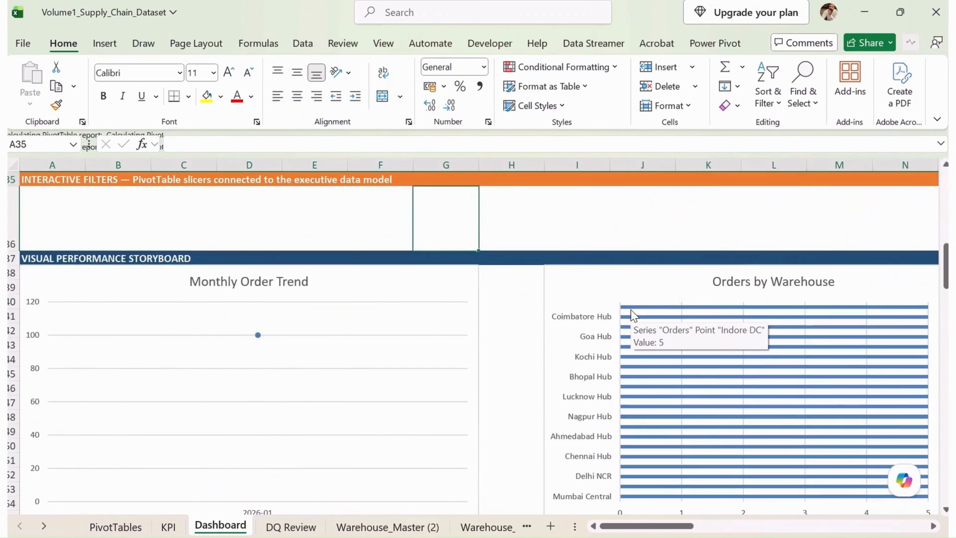
key("Up")
key("Up")
key("Up")
key("Up")
key("Up")
key("Up")
key("Up")
key("Up")
key("Up")
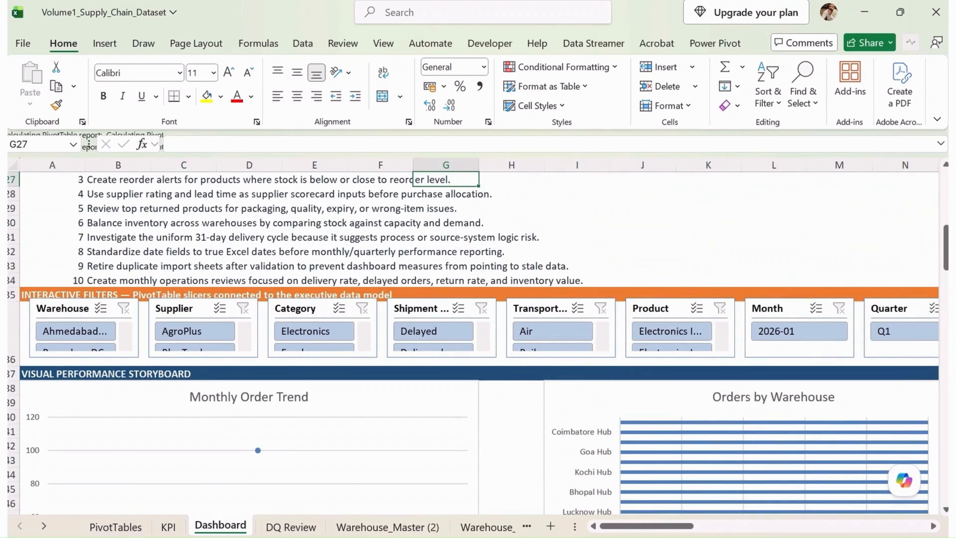
- Filter the slicers by the first Electronics product, Rail transport, Delayed shipments and the Electronics category, and check the charts below
left_click(662, 332)
left_click(534, 331)
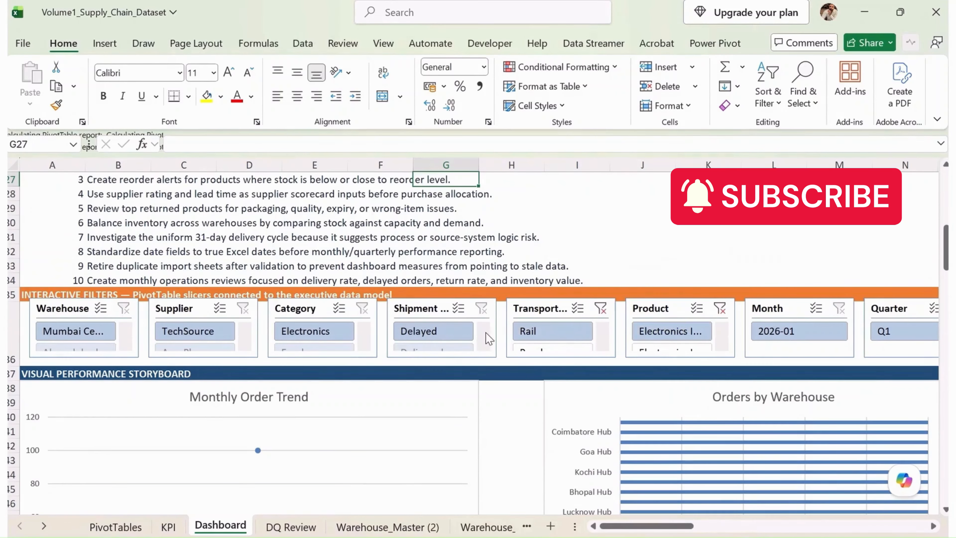
left_click(433, 331)
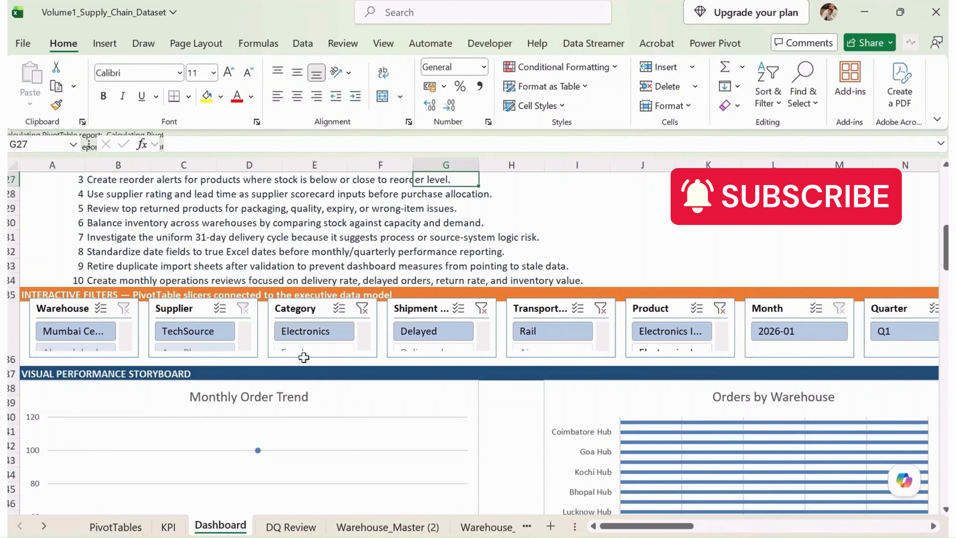
scroll(572, 422, "down", 3)
scroll(572, 408, "down", 7)
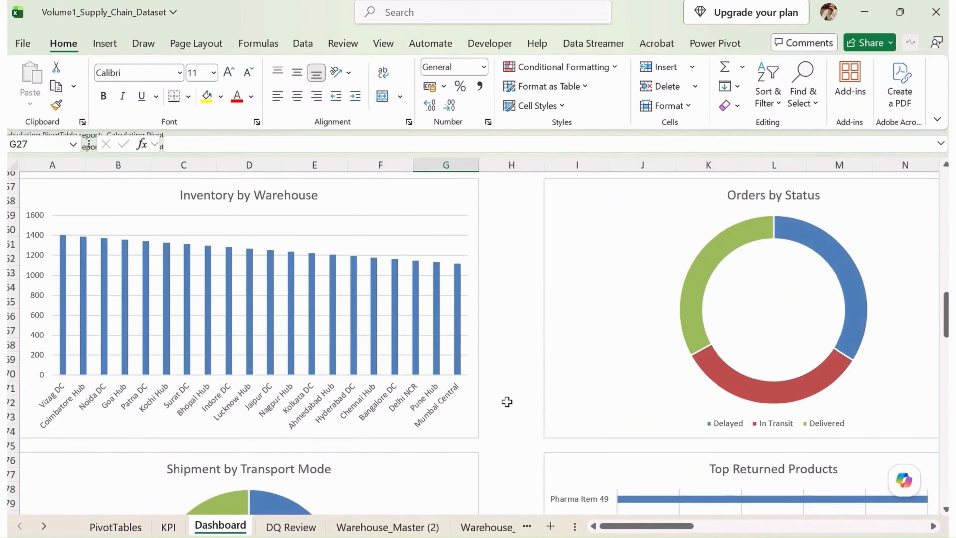
scroll(519, 406, "up", 9)
scroll(538, 363, "up", 1)
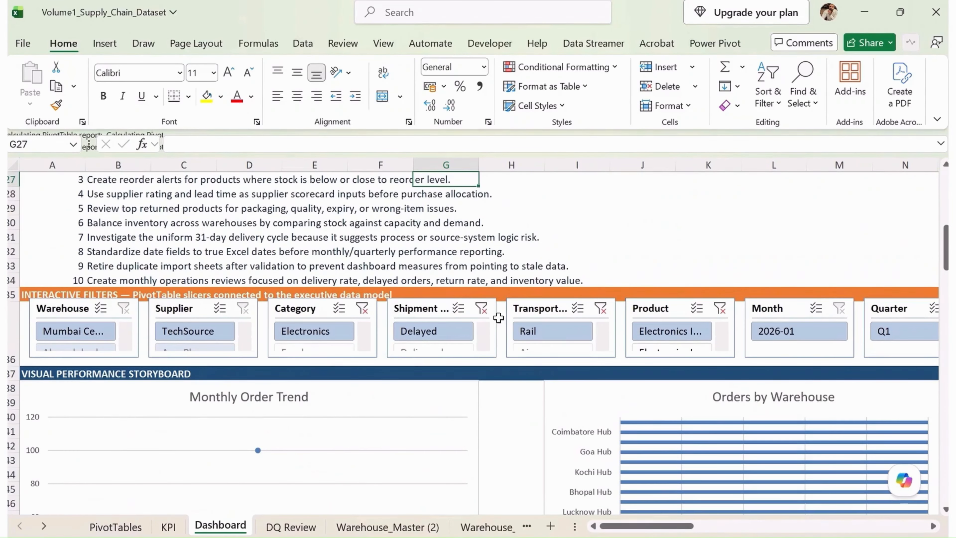
- Clear the filters on the Shipment Status, Category, Transport Mode and Product slicers
left_click(482, 309)
left_click(361, 308)
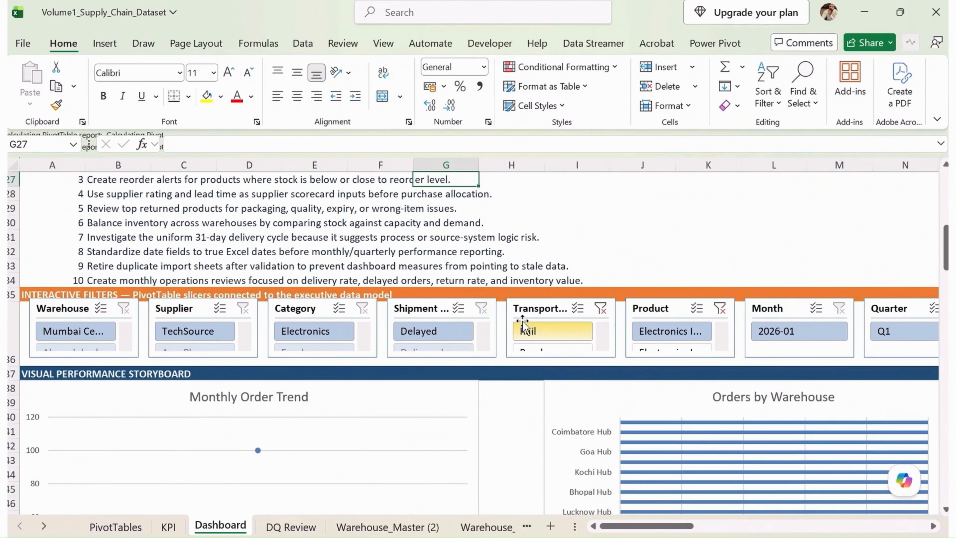
left_click(601, 309)
left_click(724, 310)
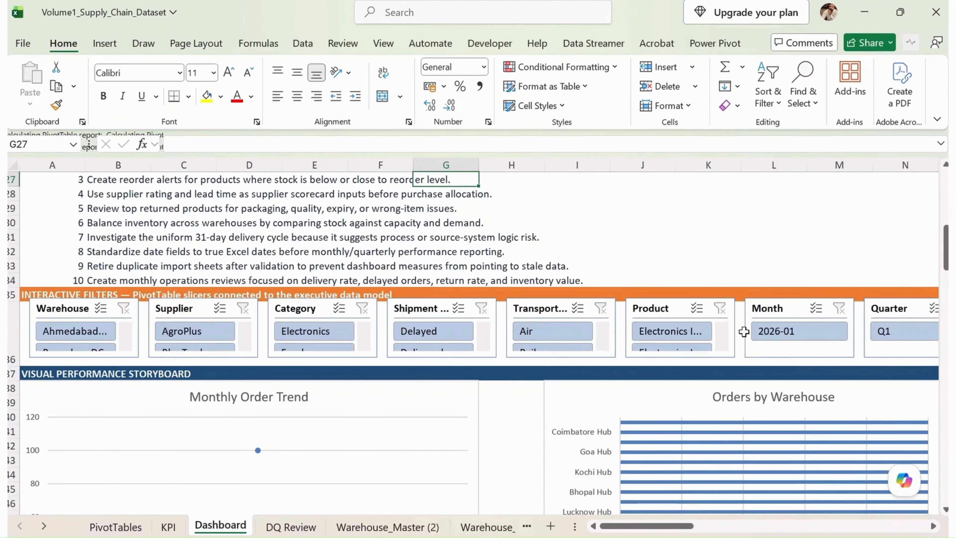
- Connect the Warehouse slicer to all the PivotTables on the Dashboard Pivots sheet, from PT_CategoryDistribution to PT_TopProducts
left_click(78, 313)
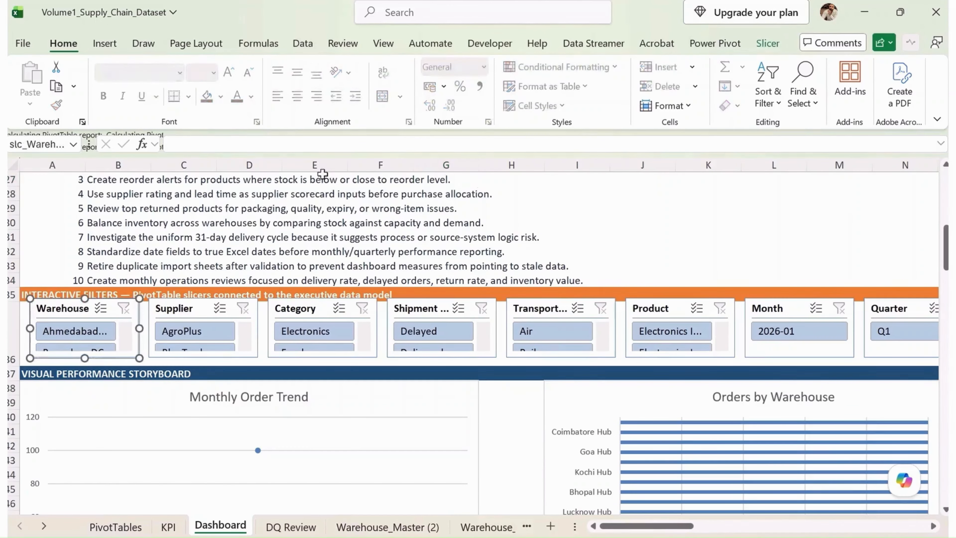
left_click(764, 43)
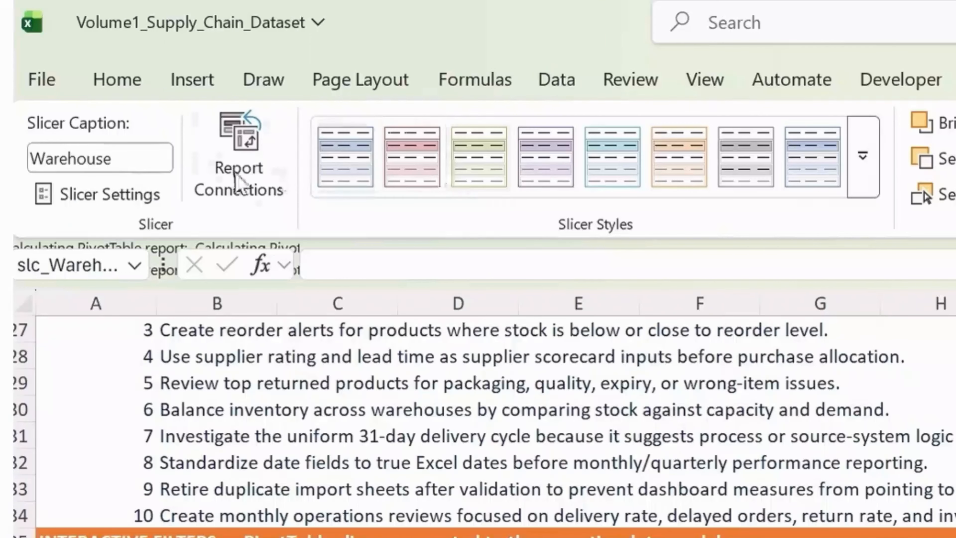
left_click(127, 90)
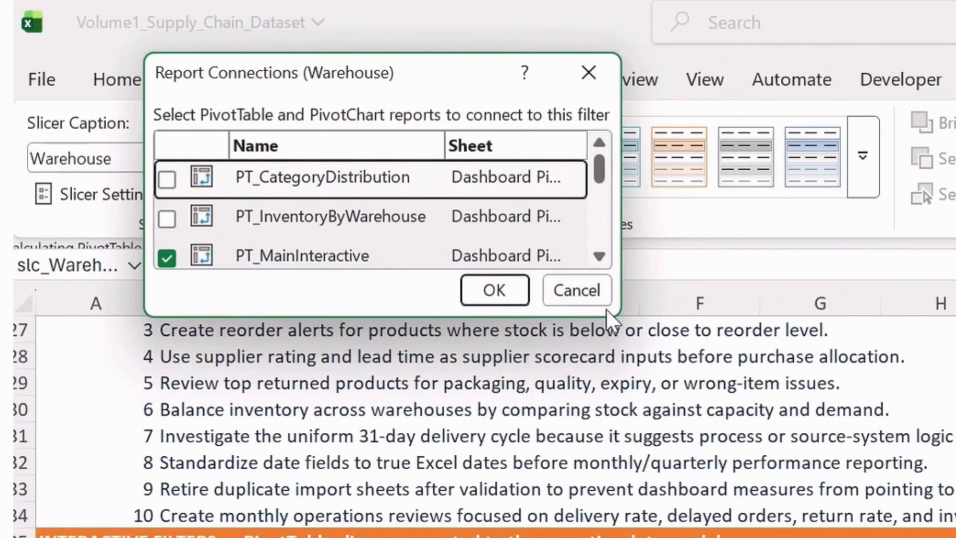
left_click_drag(617, 313, 832, 534)
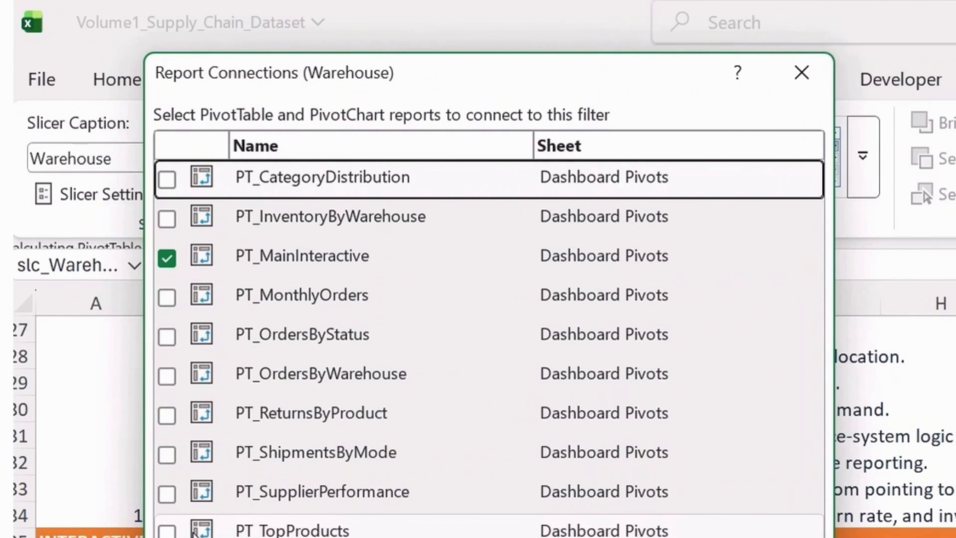
left_click(166, 531)
left_click(167, 494)
left_click(168, 455)
left_click(167, 415)
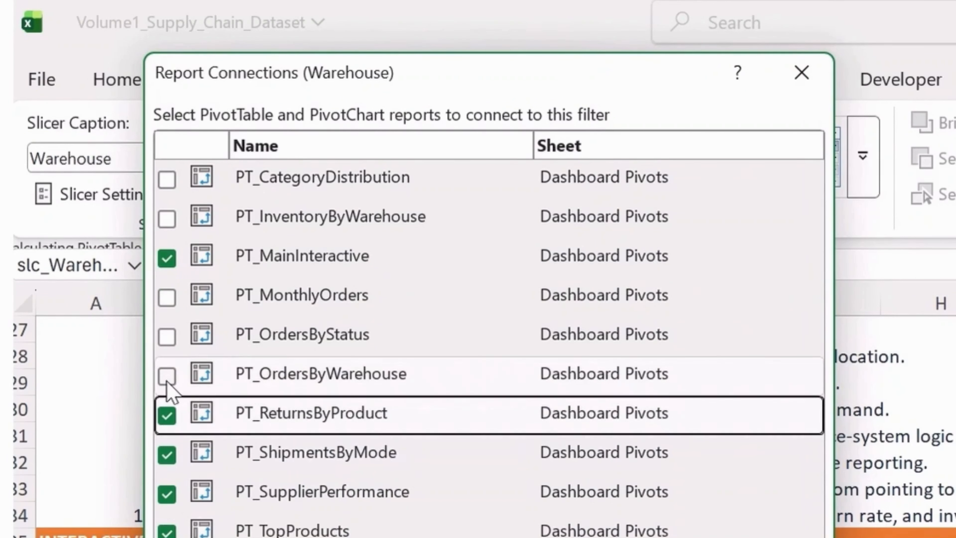
left_click(167, 375)
left_click(167, 337)
left_click(167, 298)
left_click(167, 218)
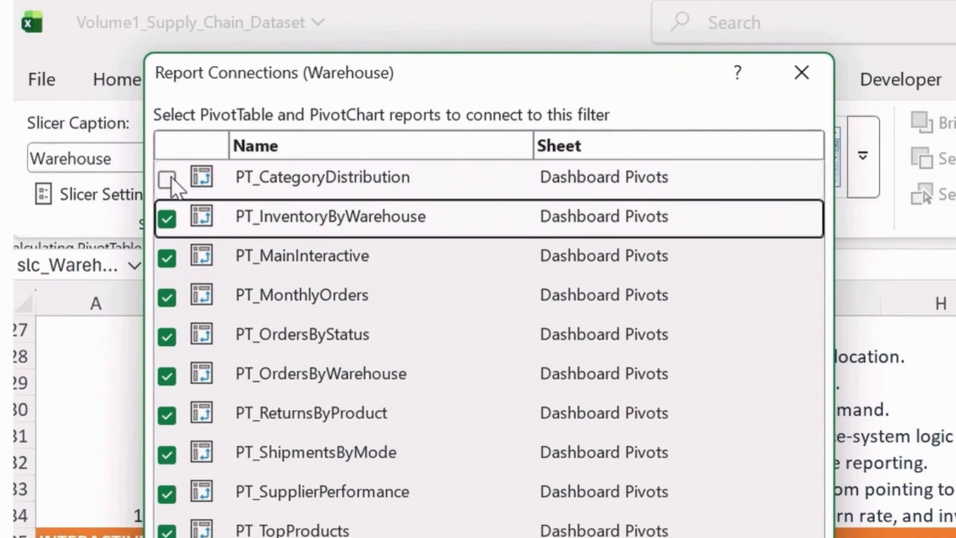
left_click(167, 179)
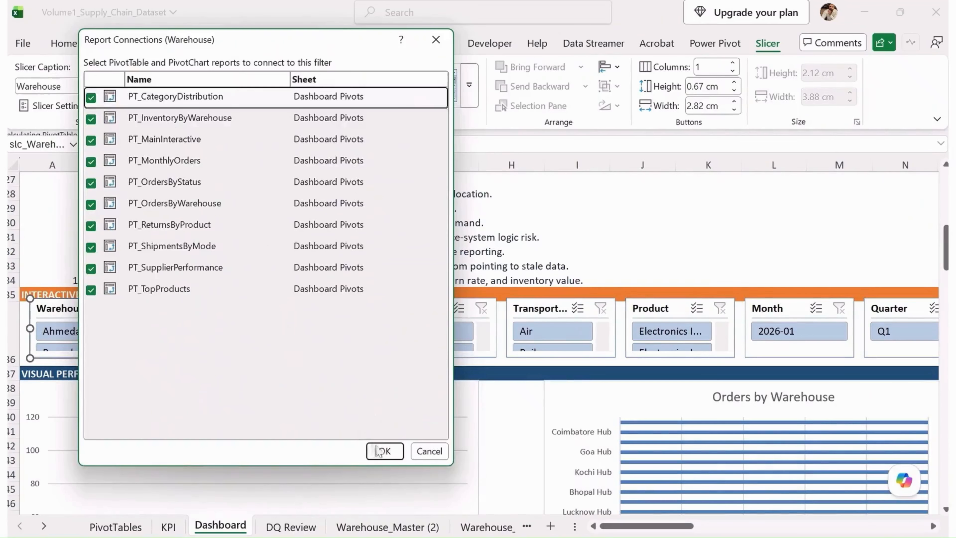
left_click(378, 451)
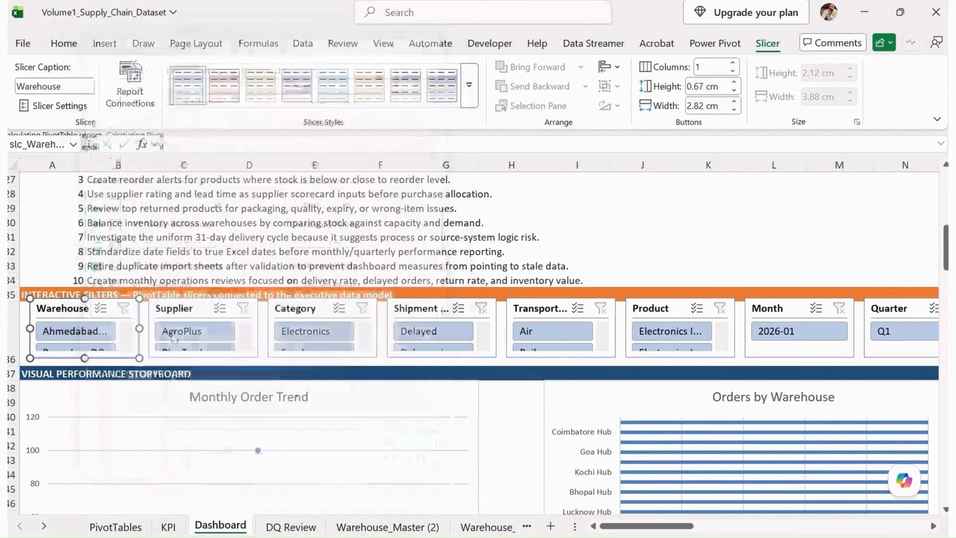
- Connect the Supplier slicer to every PivotTable on the Dashboard Pivots sheet through its report connections
left_click(180, 308)
left_click(151, 97)
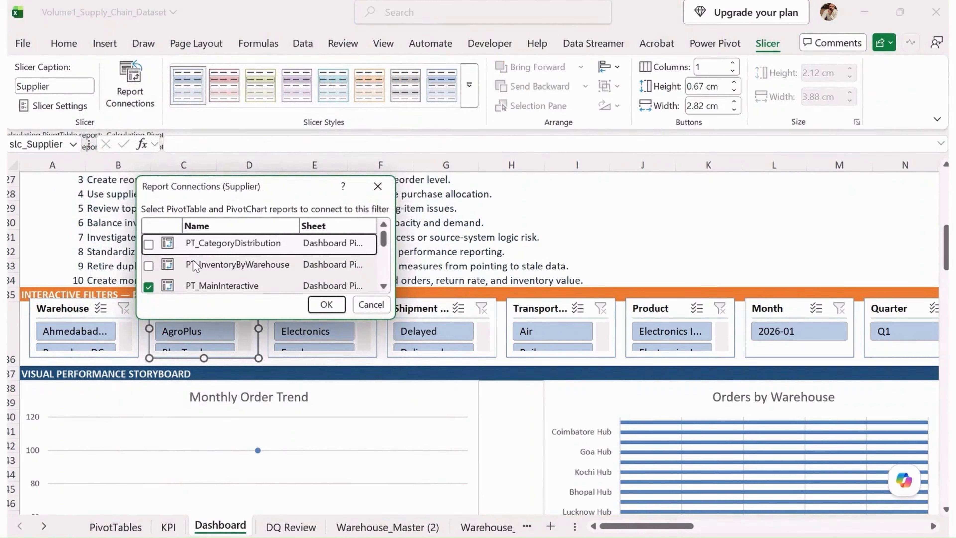
left_click(149, 244)
left_click(153, 265)
left_click_drag(389, 320, 451, 535)
left_click(142, 437)
left_click(149, 414)
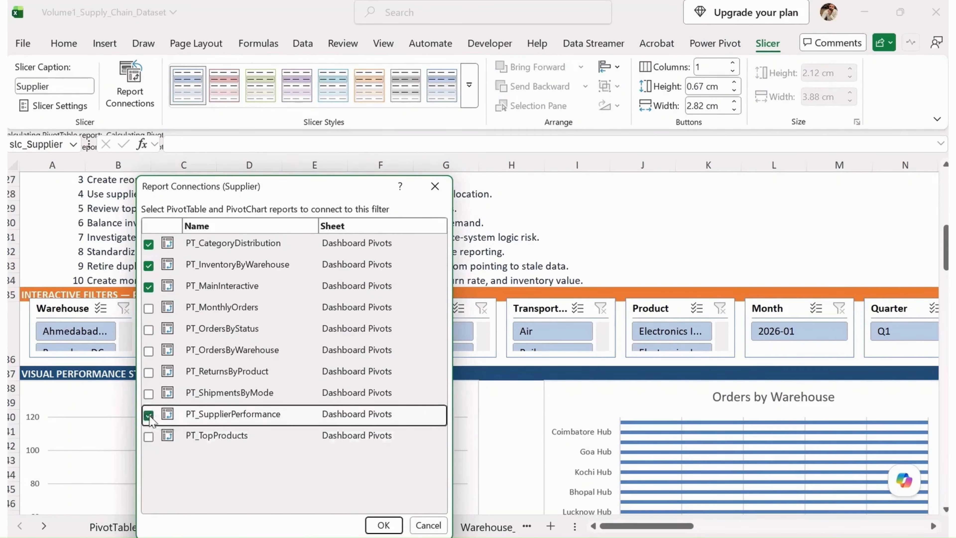
left_click(148, 393)
left_click(148, 372)
left_click(149, 350)
left_click(148, 330)
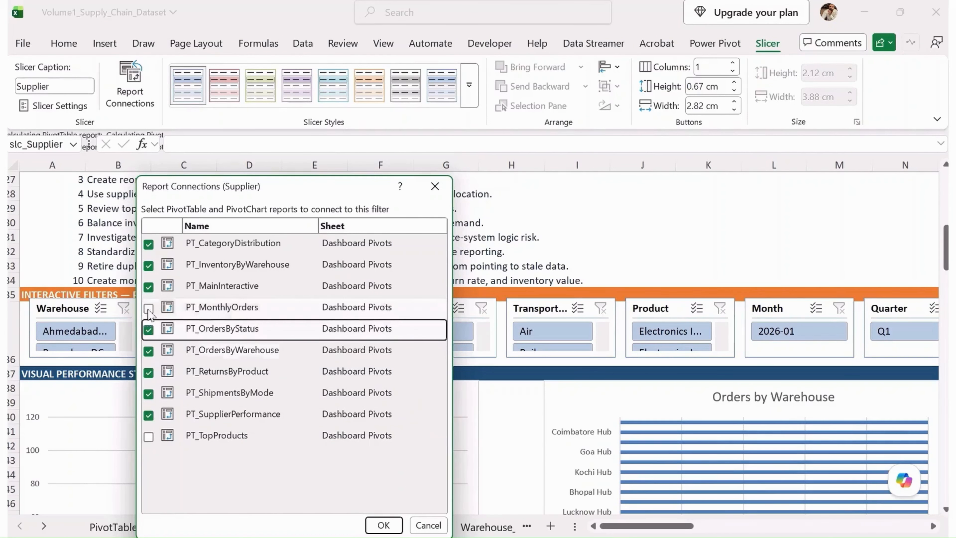
left_click(148, 308)
left_click(148, 436)
left_click(383, 525)
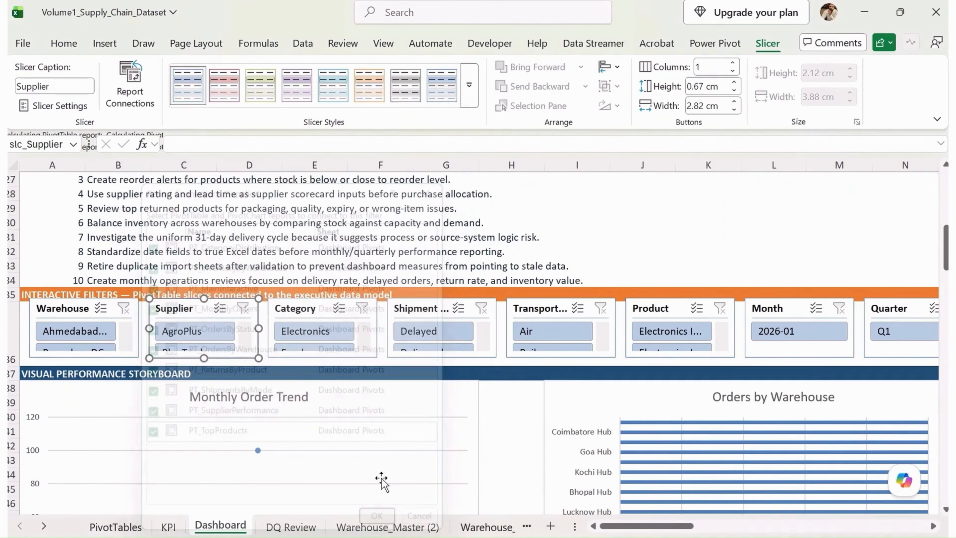
- Connect the Category slicer to every PivotTable on the Dashboard Pivots sheet, including PT_TopProducts at the end of the list
left_click(316, 312)
left_click(128, 81)
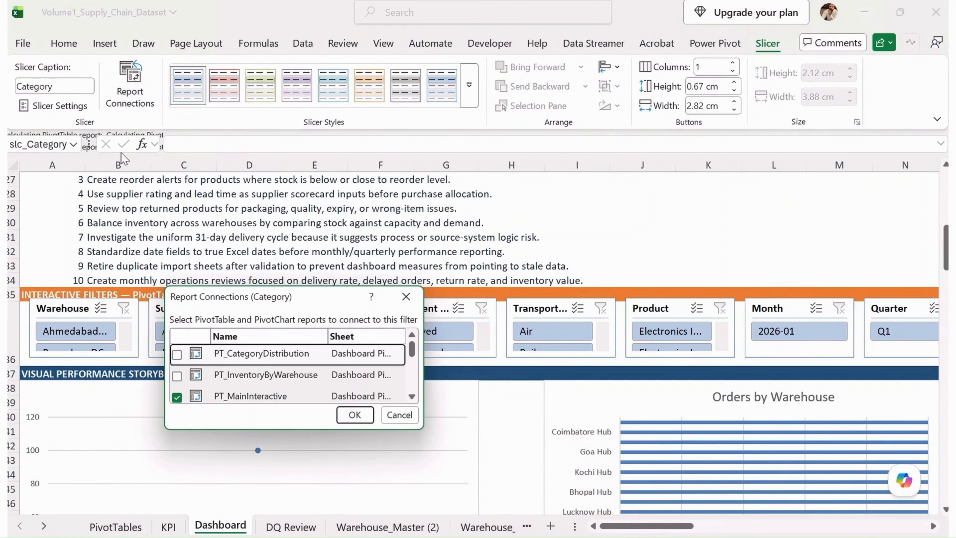
left_click(177, 375)
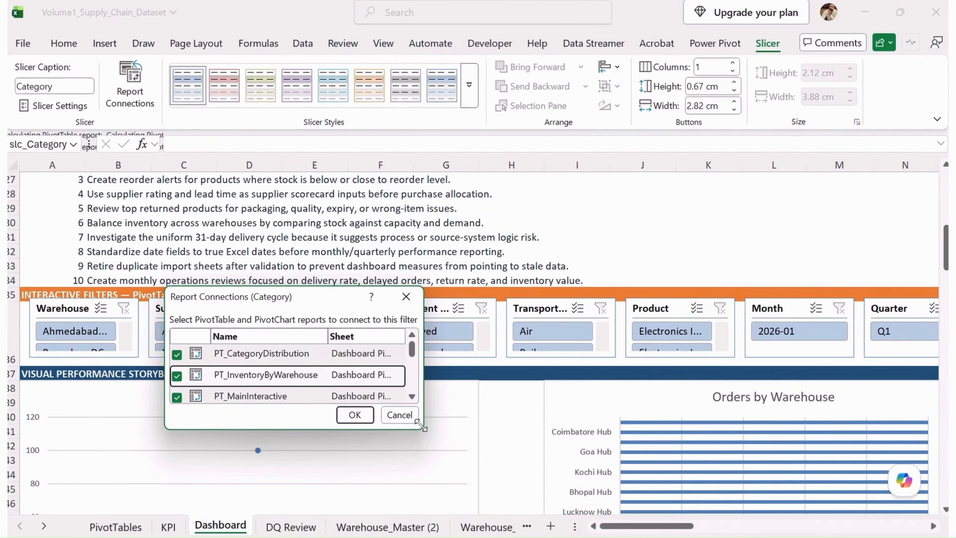
left_click_drag(415, 428, 478, 537)
left_click(177, 504)
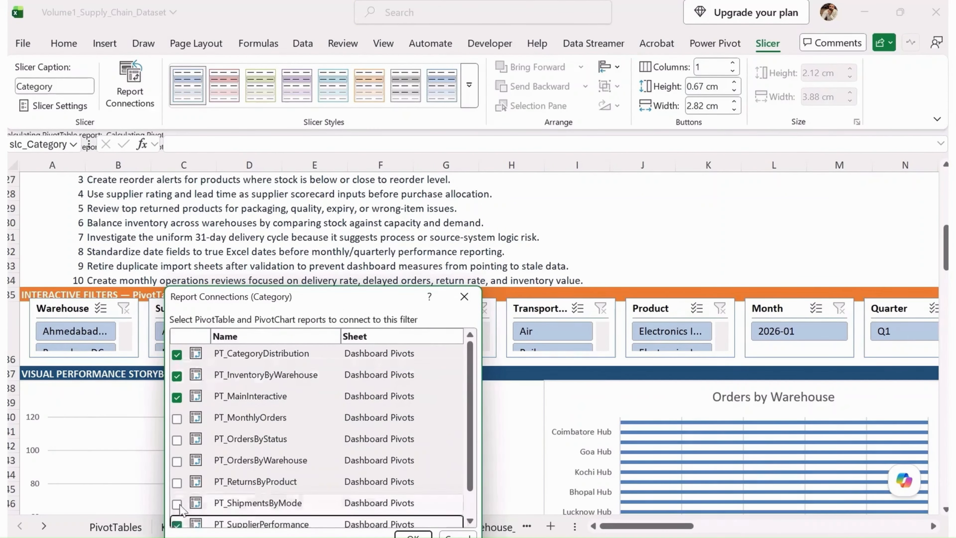
left_click(177, 482)
left_click(177, 460)
left_click(177, 439)
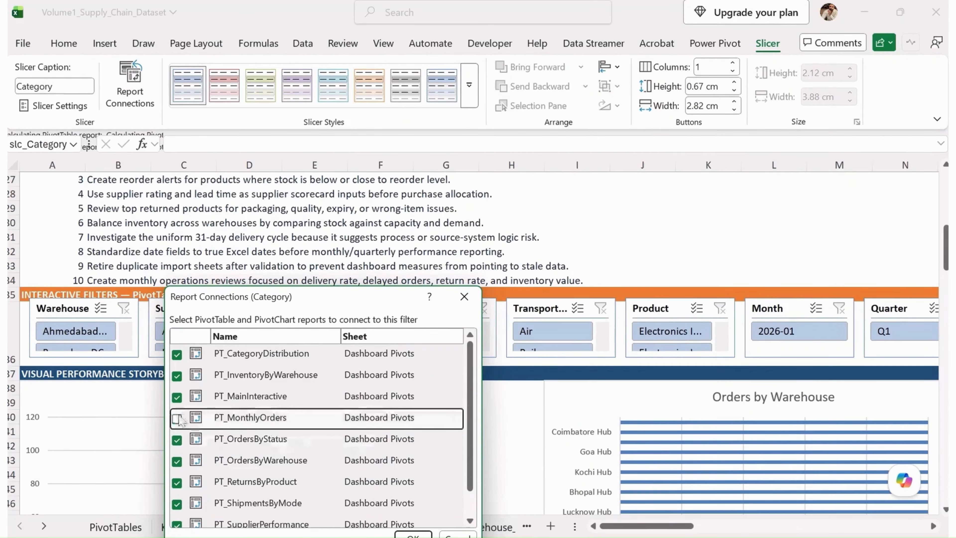
left_click(177, 418)
left_click_drag(473, 456, 474, 479)
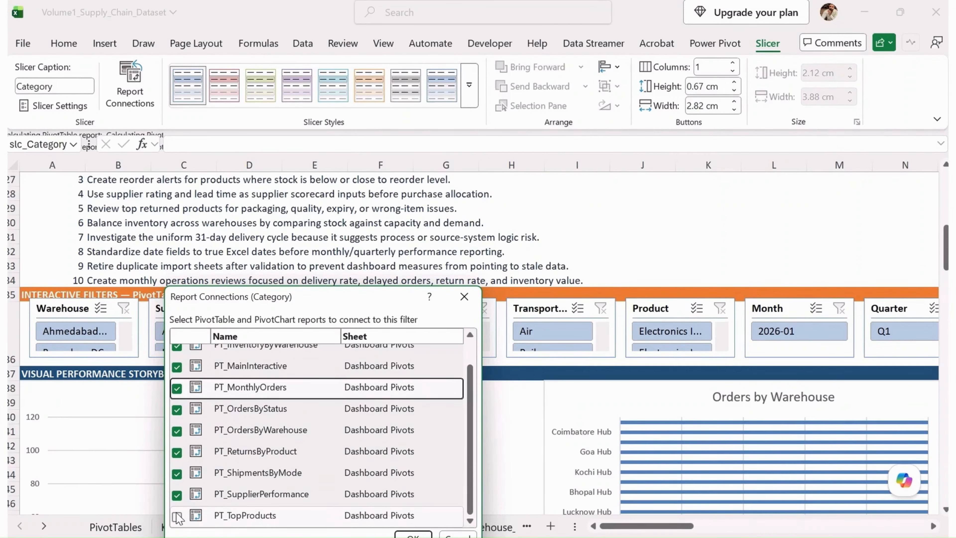
left_click(177, 517)
left_click(413, 535)
- Connect the Shipment Status slicer to every PivotTable on the Dashboard Pivots sheet through its report connections
left_click(433, 297)
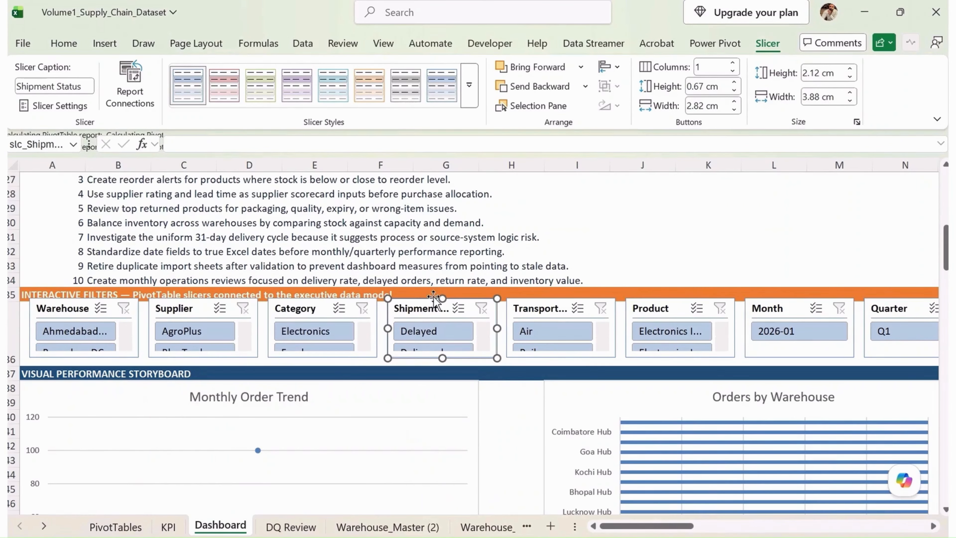
left_click(141, 87)
left_click(205, 416)
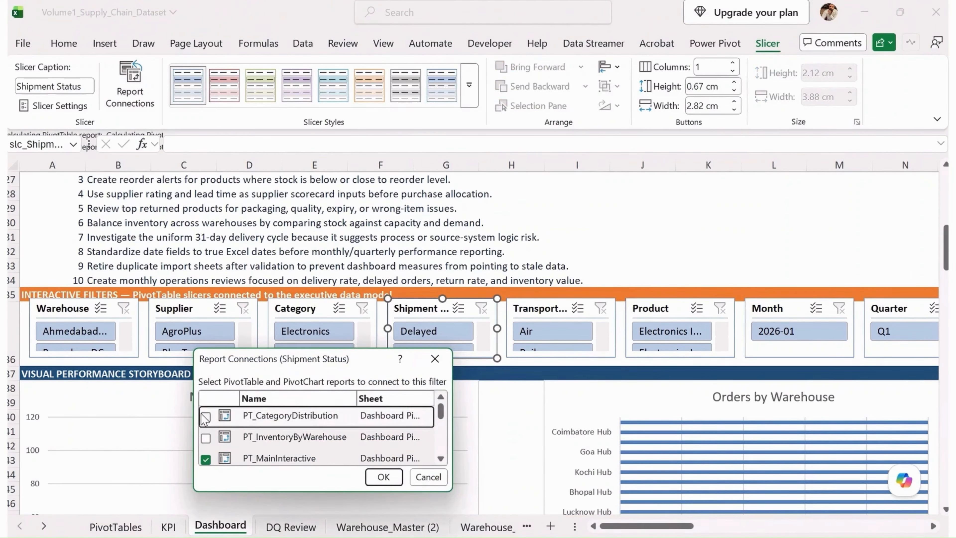
left_click(206, 438)
left_click_drag(449, 492, 629, 537)
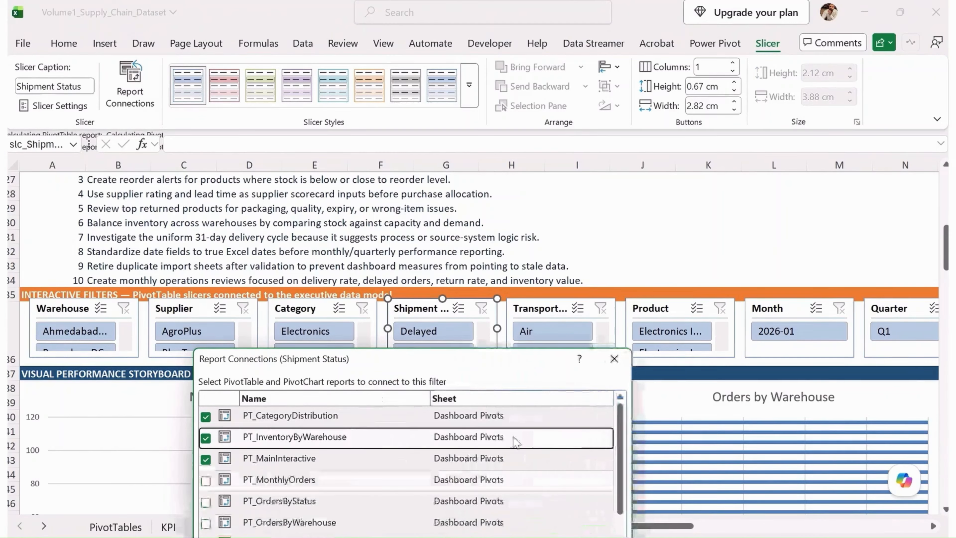
left_click_drag(500, 359, 512, 136)
left_click(218, 258)
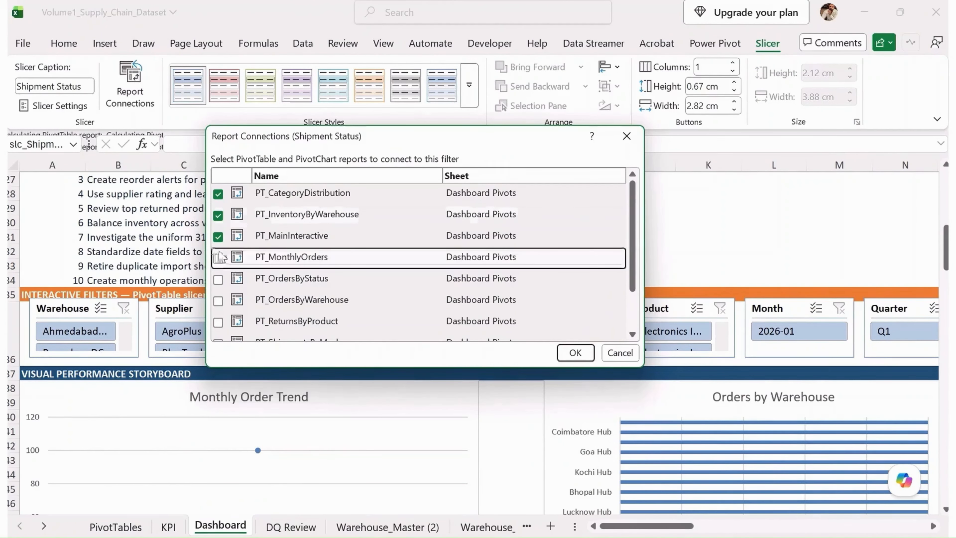
left_click(218, 280)
left_click(218, 301)
left_click(218, 322)
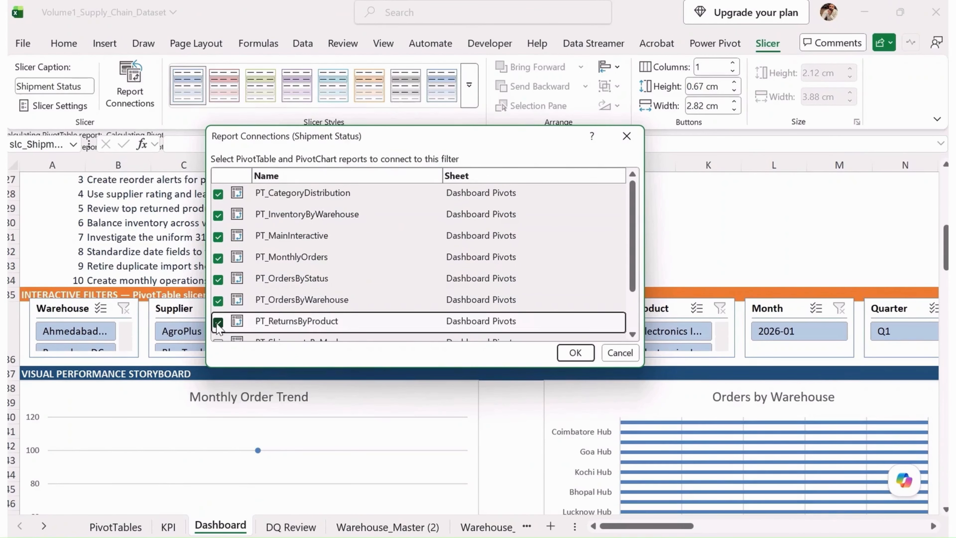
scroll(283, 312, "down", 2)
left_click(217, 287)
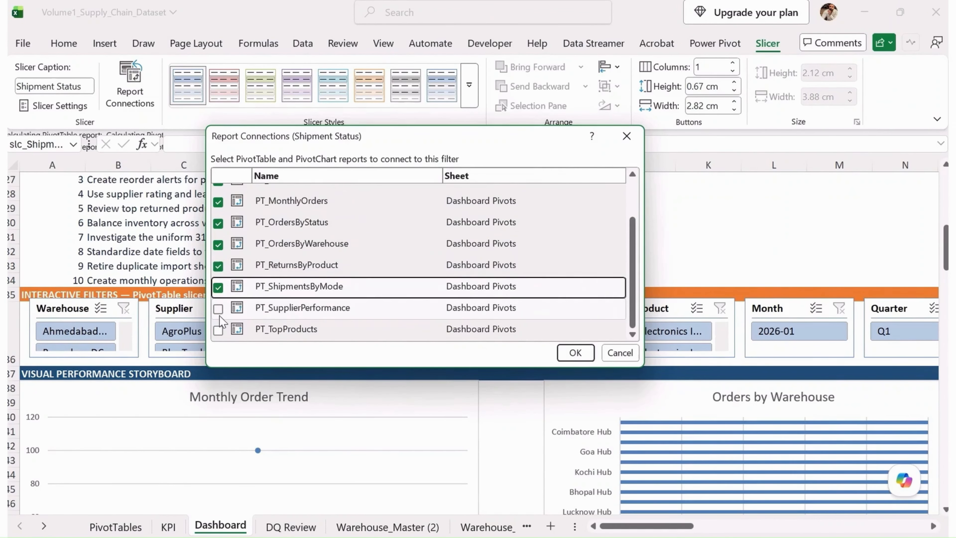
left_click(218, 309)
left_click(218, 330)
left_click(566, 357)
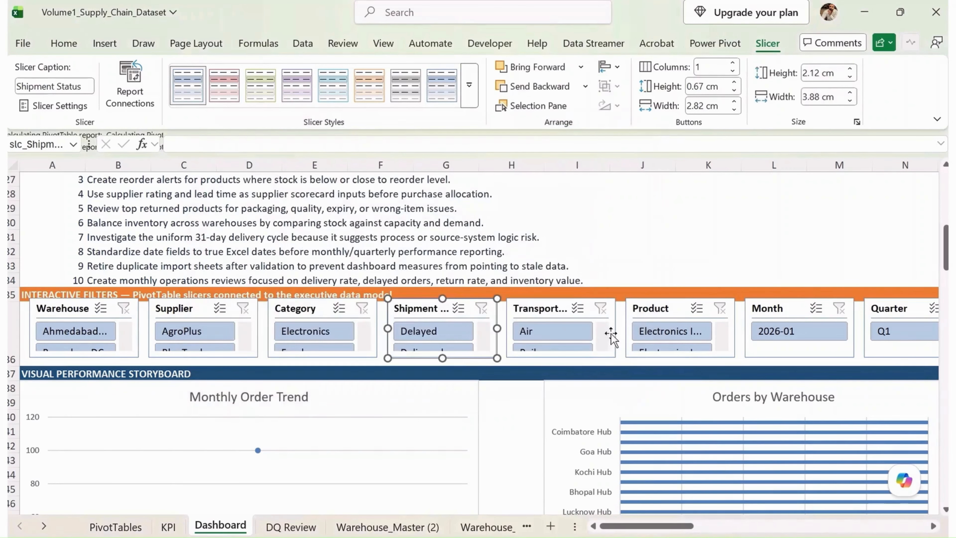
- Connect the Product slicer to every PivotTable on the Dashboard Pivots sheet, alongside PT_MainInteractive
left_click(681, 311)
left_click(140, 94)
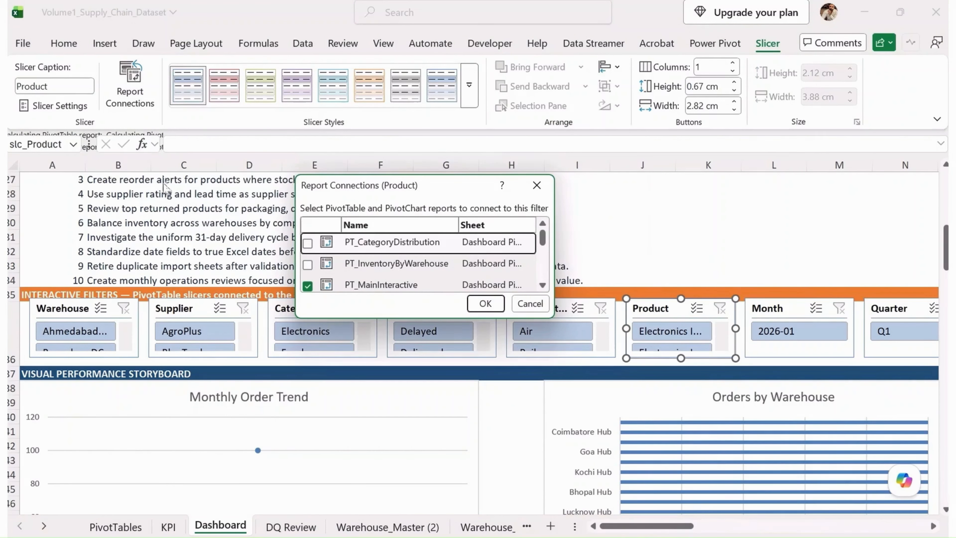
left_click_drag(550, 320, 710, 479)
left_click(310, 434)
left_click(308, 414)
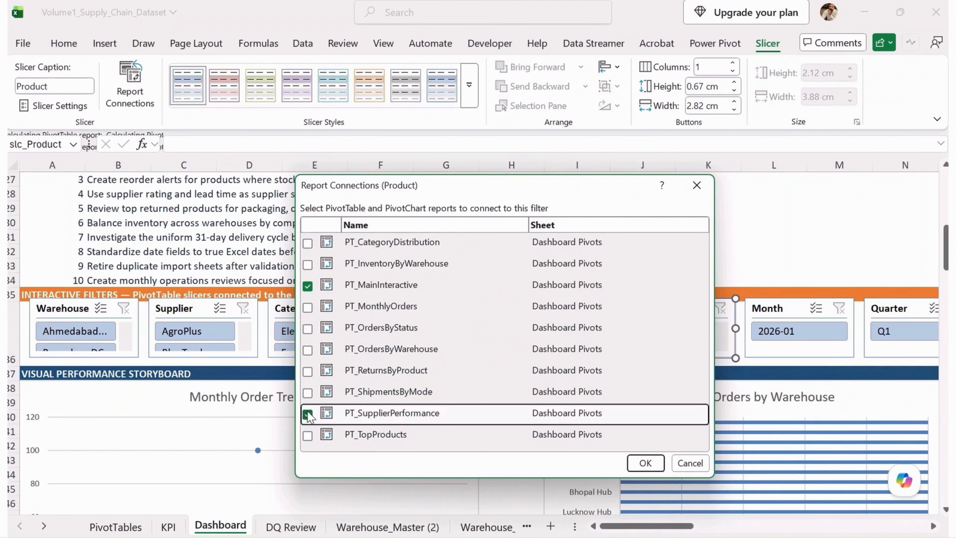
left_click(307, 436)
left_click(308, 393)
left_click(307, 371)
left_click(307, 350)
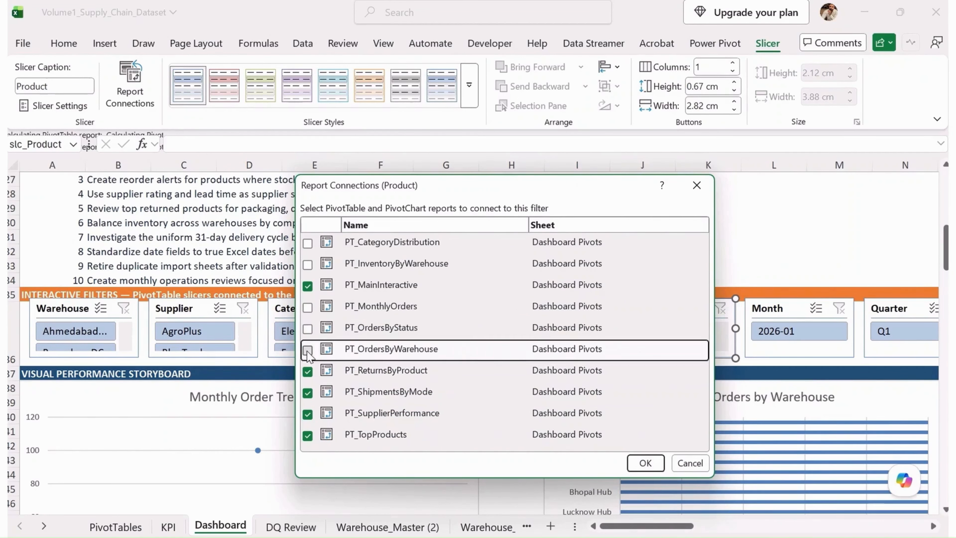
left_click(307, 329)
left_click(307, 307)
left_click(307, 264)
left_click(308, 243)
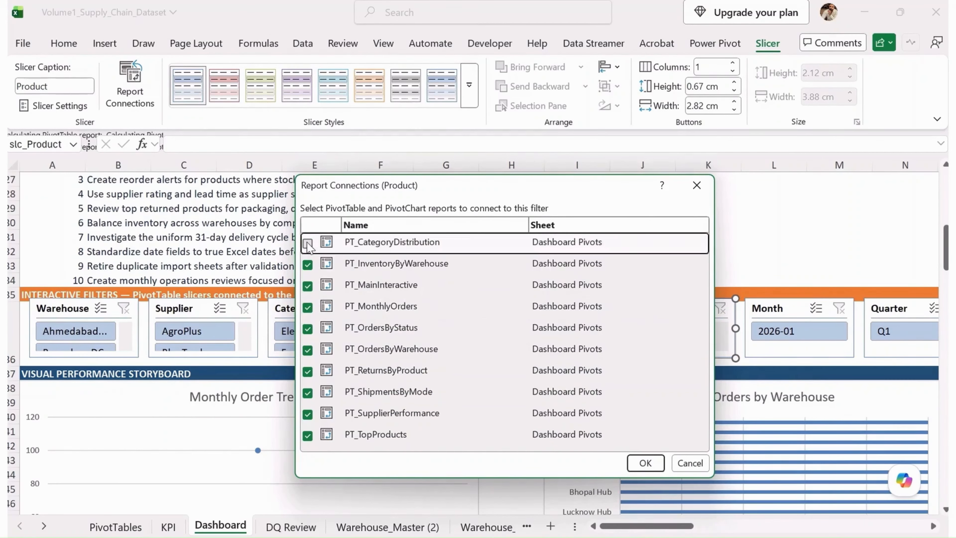
left_click(645, 463)
- Connect the Month slicer to every PivotTable on the Dashboard Pivots sheet through its report connections
left_click(801, 333)
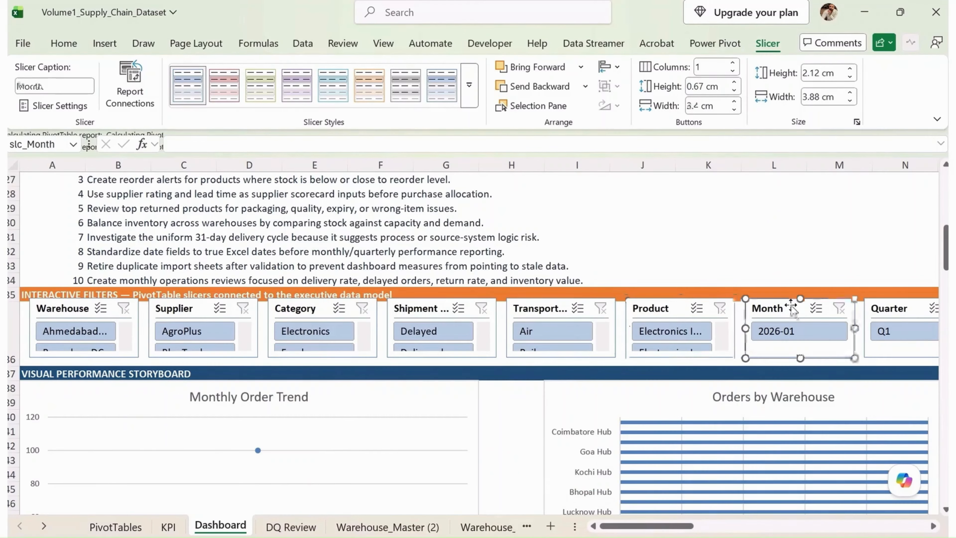
left_click(134, 82)
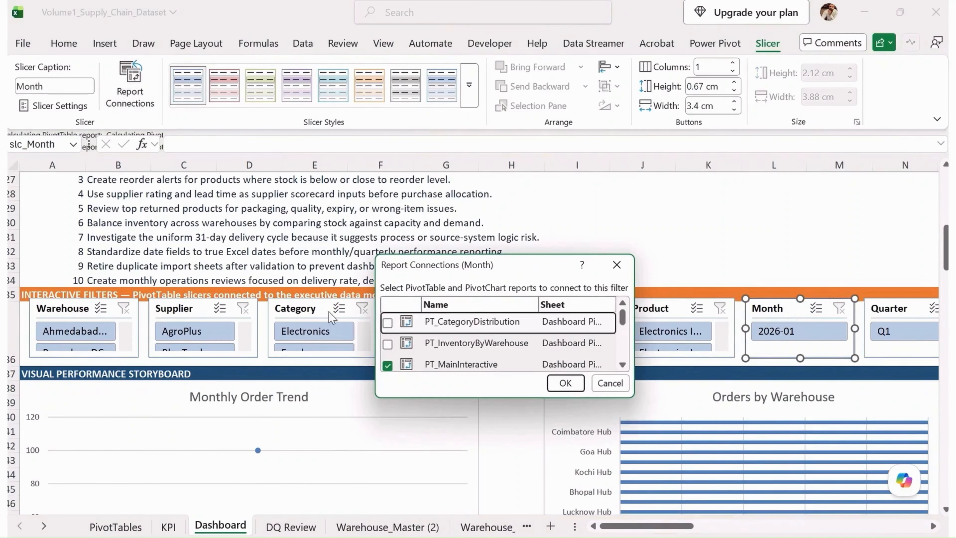
left_click(387, 322)
left_click(387, 343)
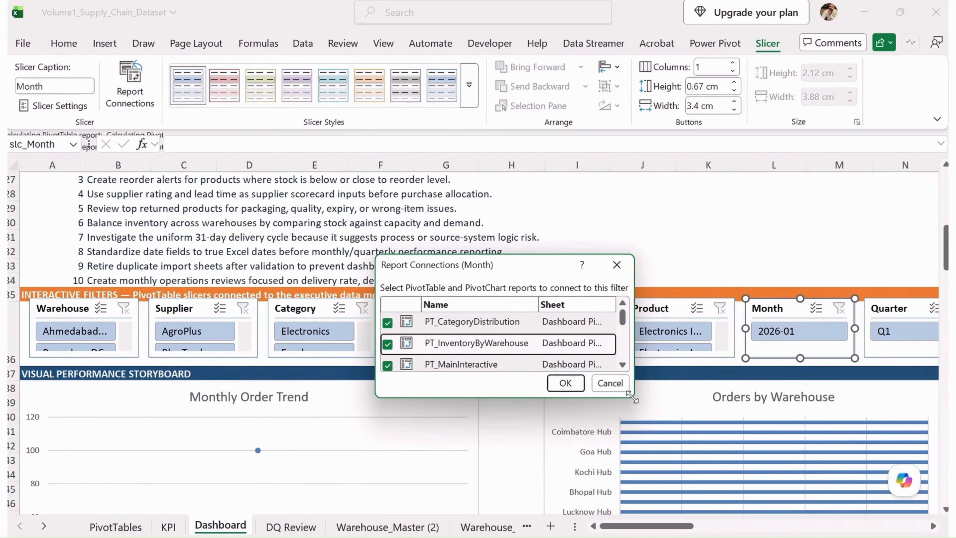
left_click_drag(632, 397, 756, 536)
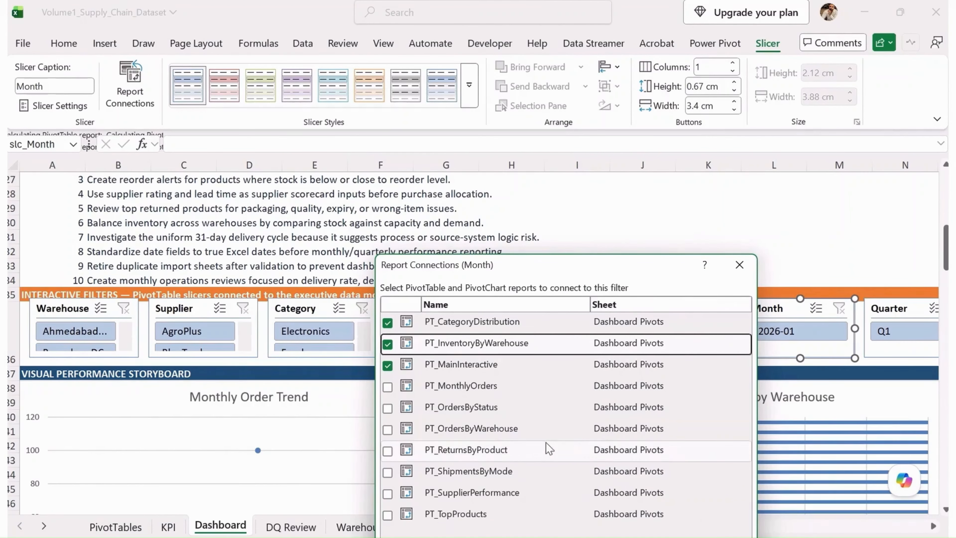
left_click(387, 515)
left_click(388, 493)
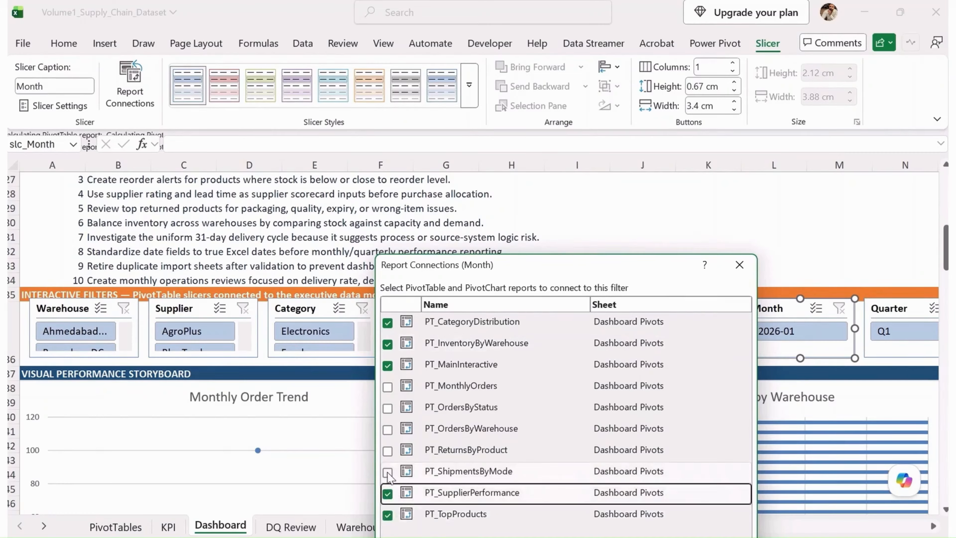
left_click(387, 471)
left_click(387, 450)
left_click(387, 430)
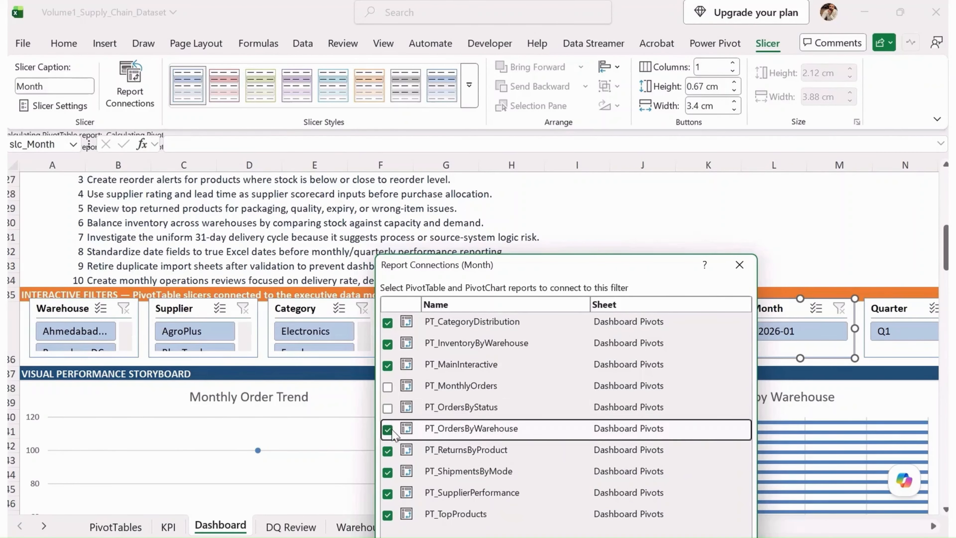
left_click(387, 408)
left_click(387, 387)
key("Return")
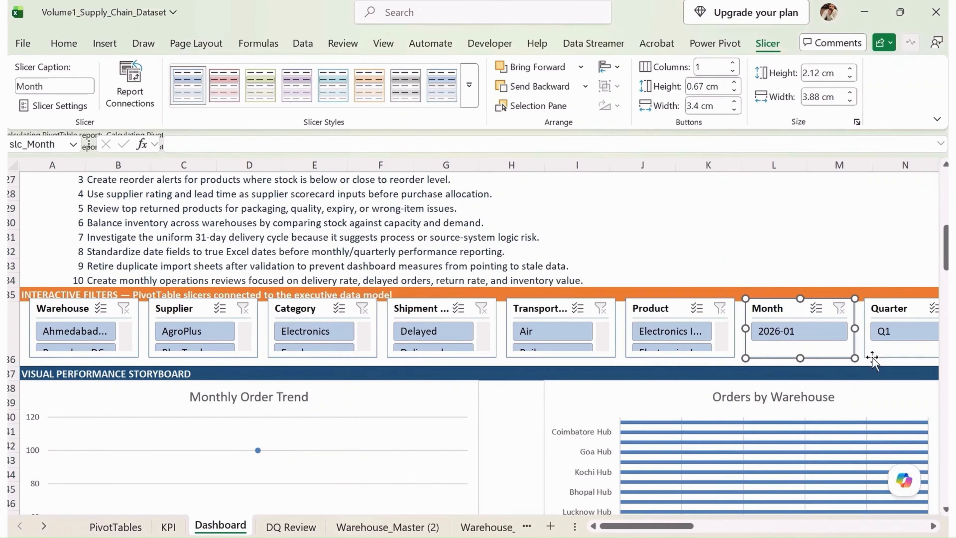
- Connect the Quarter slicer to every PivotTable on the Dashboard Pivots sheet through its report connections
left_click_drag(655, 526, 705, 535)
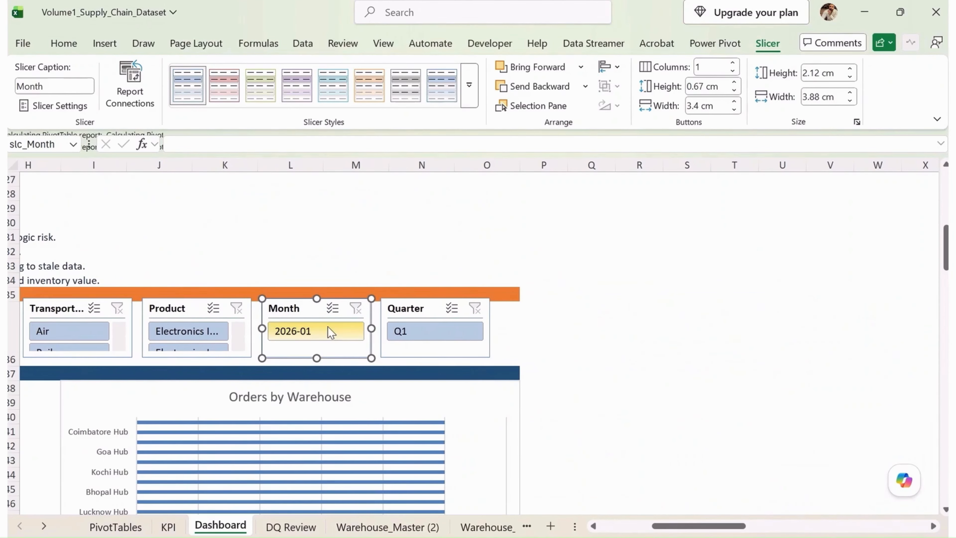
left_click(433, 312)
left_click(130, 89)
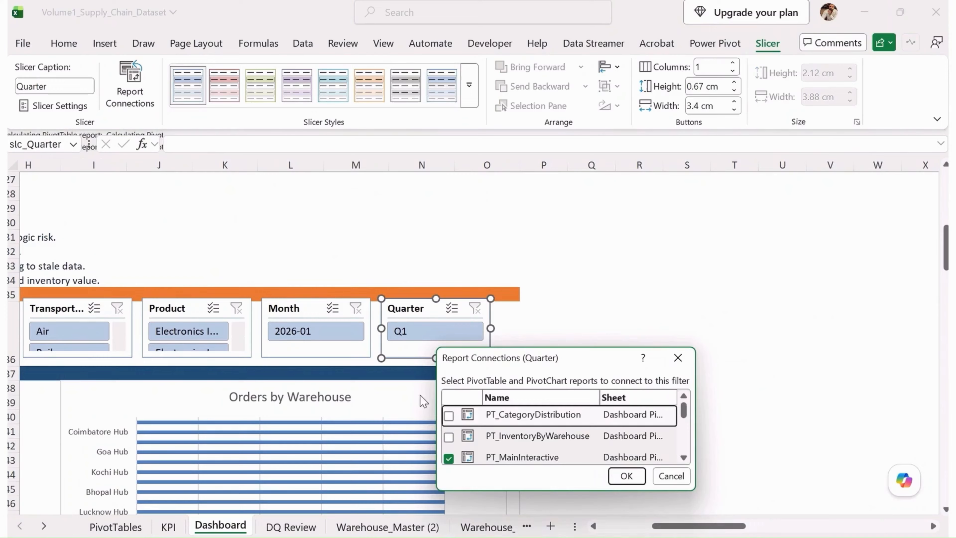
left_click(448, 414)
left_click(448, 437)
left_click(448, 413)
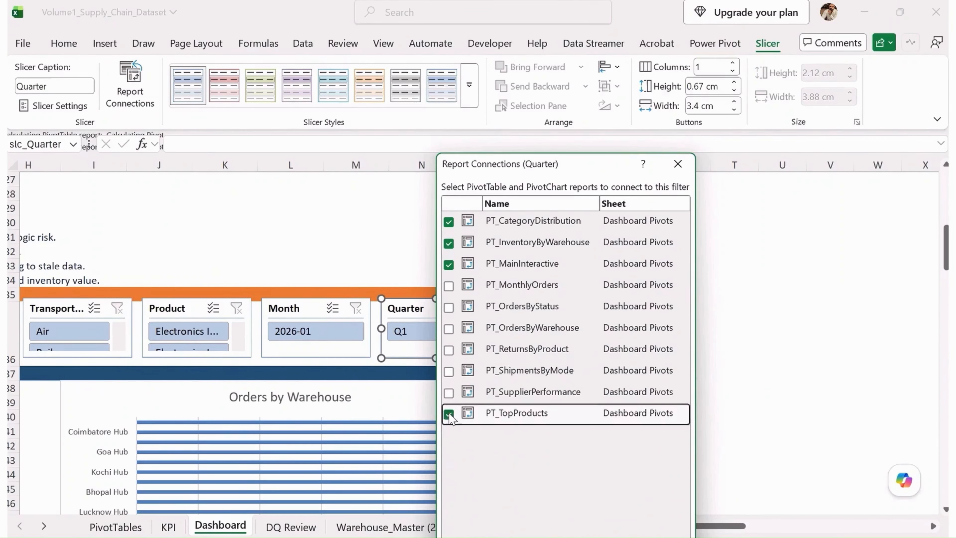
left_click(448, 391)
left_click(448, 371)
left_click(449, 349)
left_click(448, 328)
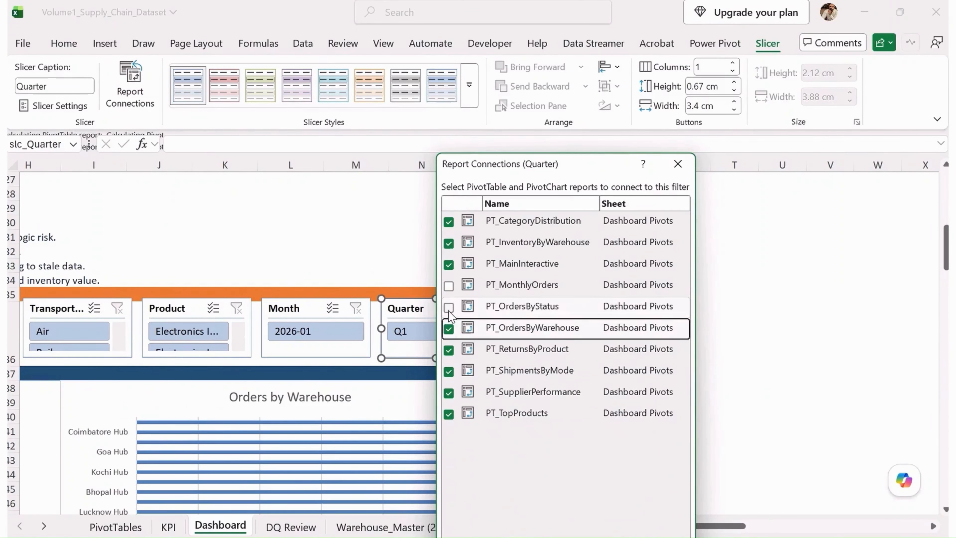
left_click(449, 307)
left_click(448, 285)
left_click(628, 524)
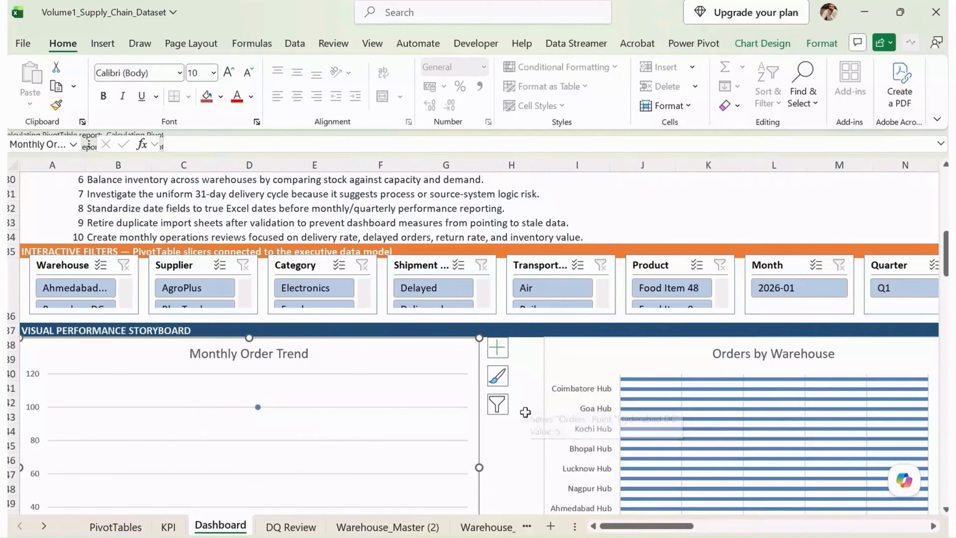
- Center the Executive Supply Chain Dashboard title horizontally across its merged row
scroll(533, 415, "down", 4)
scroll(539, 320, "down", 14)
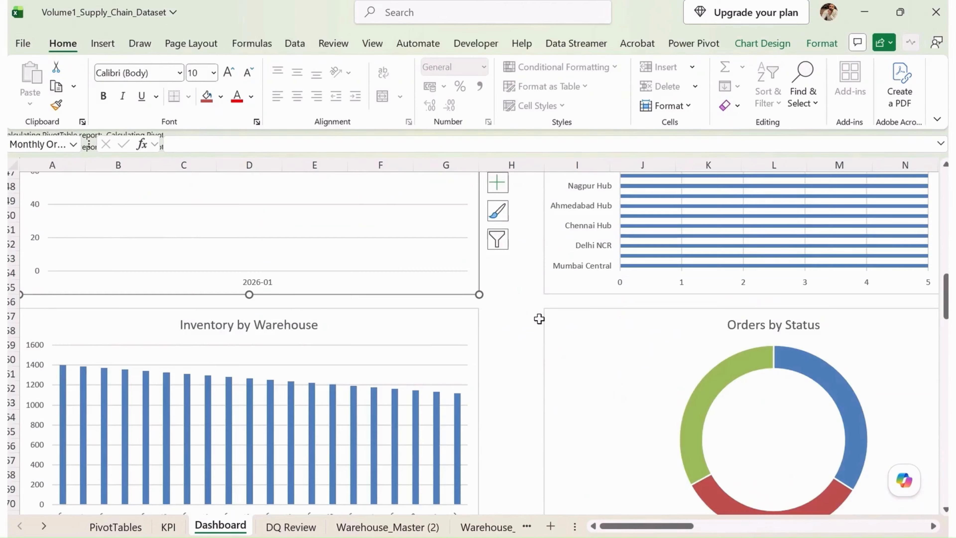
scroll(535, 327, "down", 13)
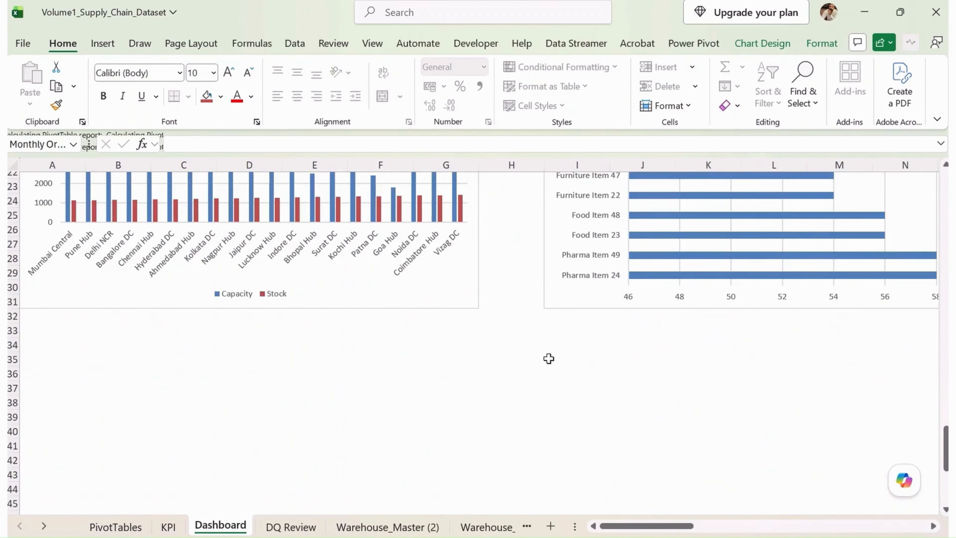
scroll(547, 363, "up", 20)
scroll(547, 362, "up", 12)
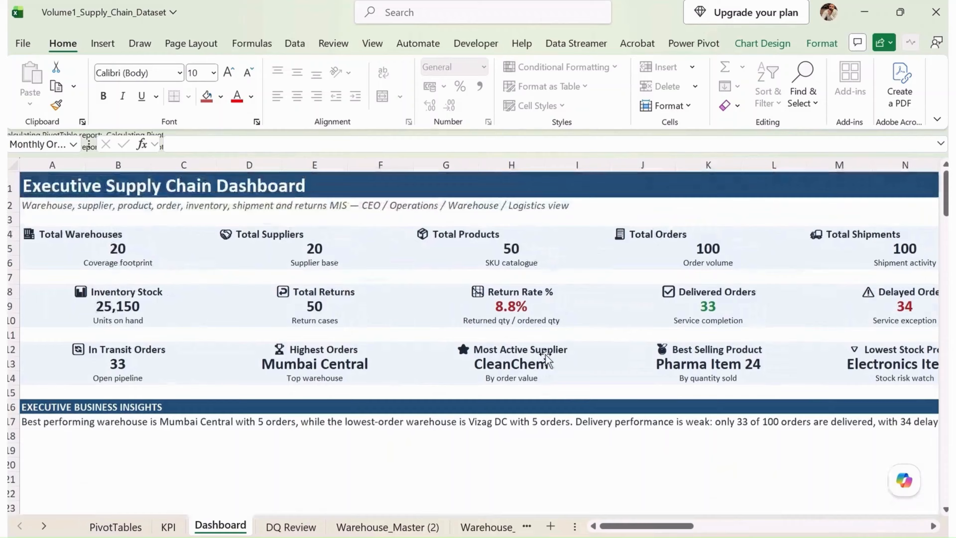
scroll(547, 358, "down", 1)
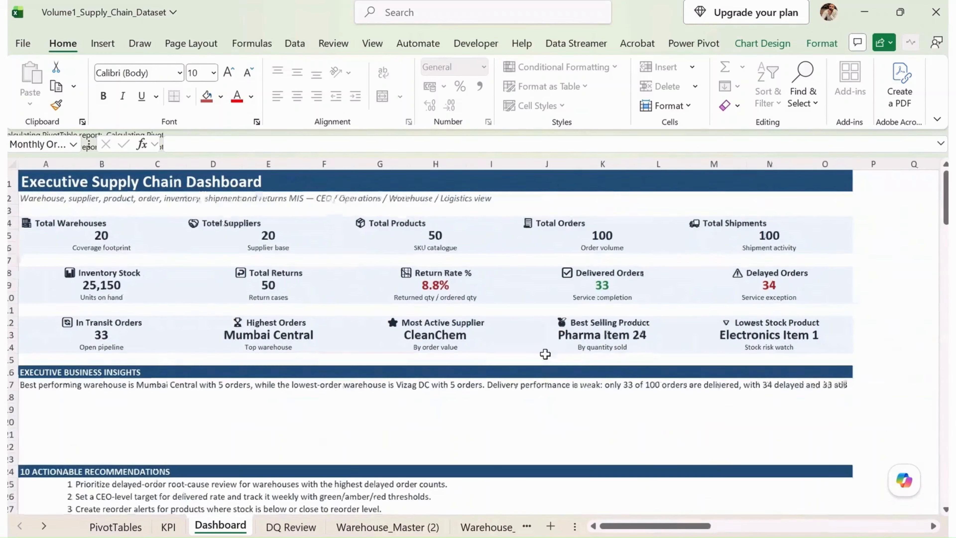
left_click(181, 185)
left_click(296, 97)
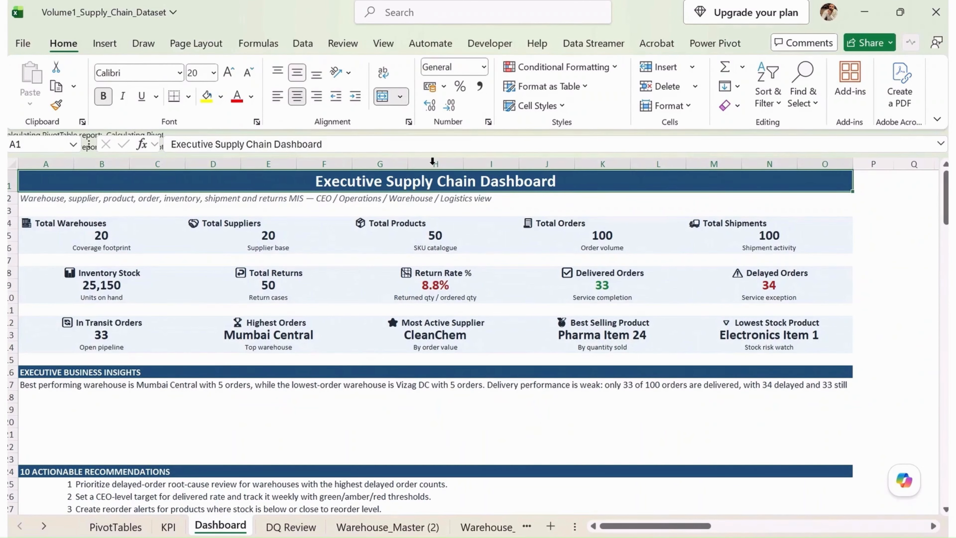
left_click(575, 198)
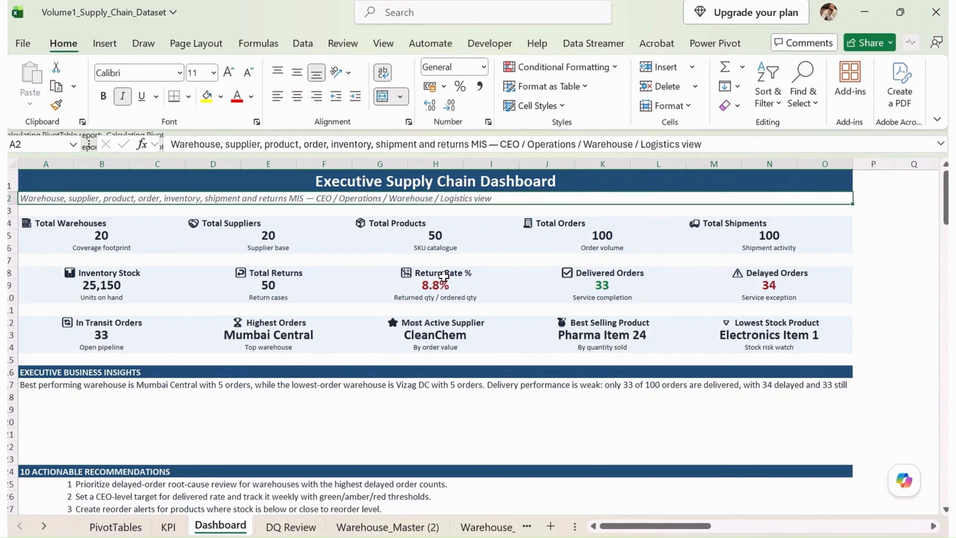
- Delete the Monthly Order Trend chart from the Visual Performance Storyboard section
scroll(421, 312, "down", 4)
scroll(421, 312, "down", 14)
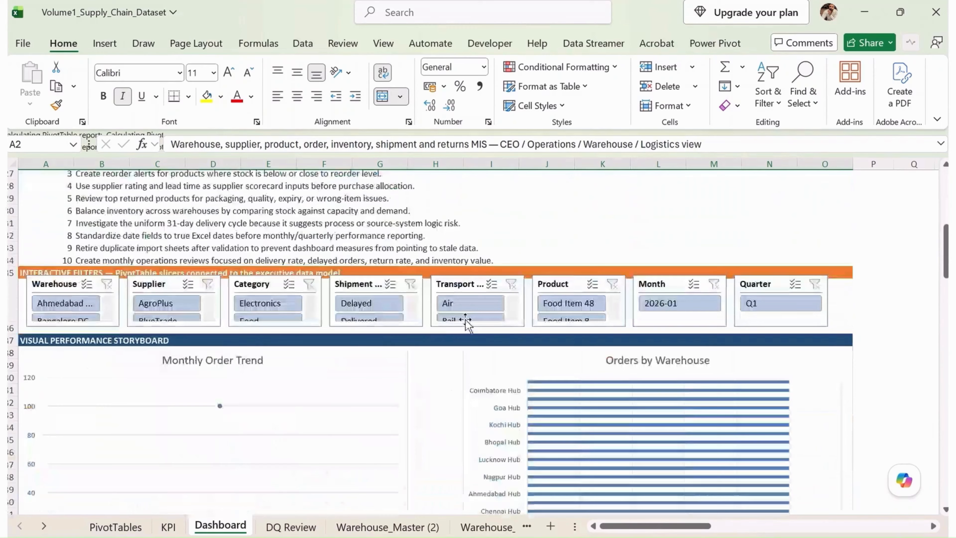
scroll(386, 313, "up", 4)
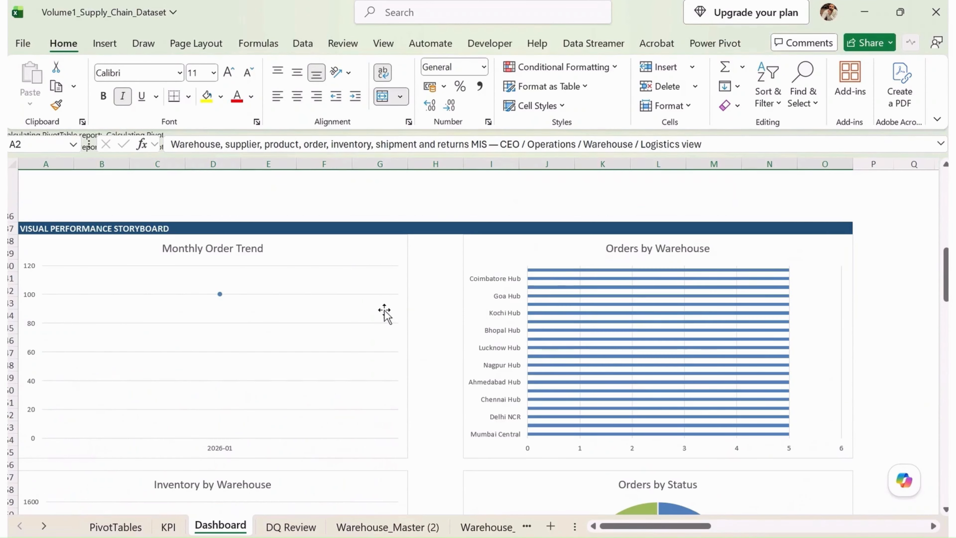
left_click(386, 251)
key("Delete")
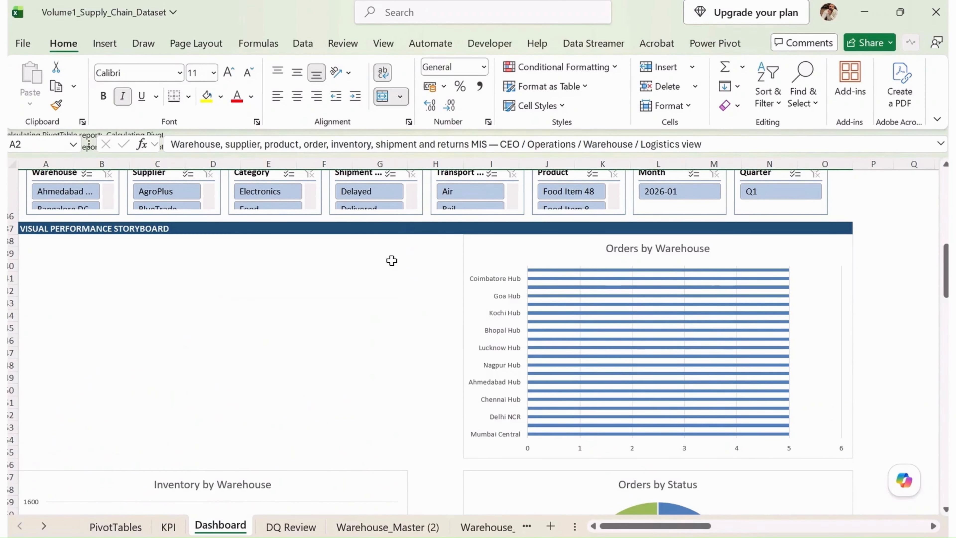
- Move the Orders by Warehouse chart to column A under the storyboard heading and widen it to about column O
left_click(547, 251)
left_click_drag(548, 251, 108, 255)
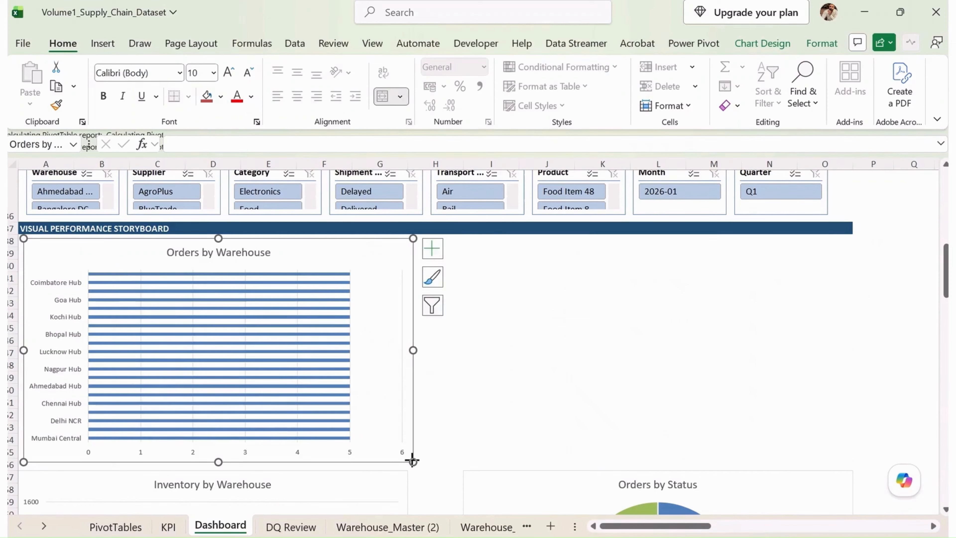
left_click_drag(413, 462, 833, 460)
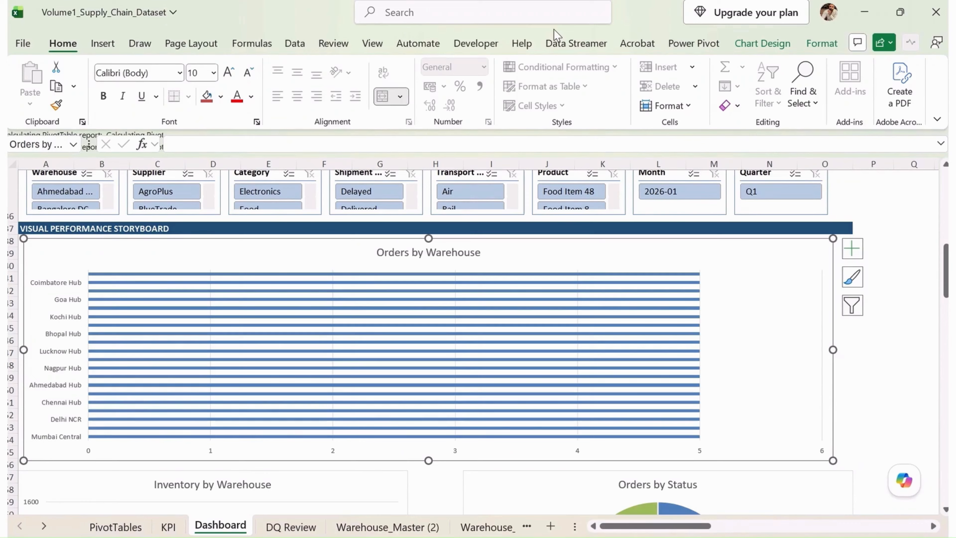
- Change the Orders by Warehouse chart type to Line with Markers
left_click(762, 43)
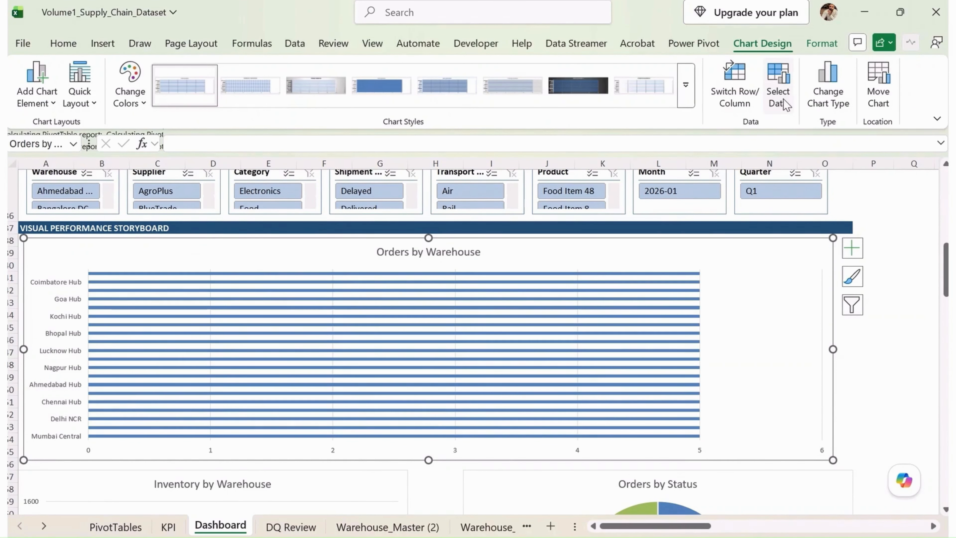
left_click(839, 91)
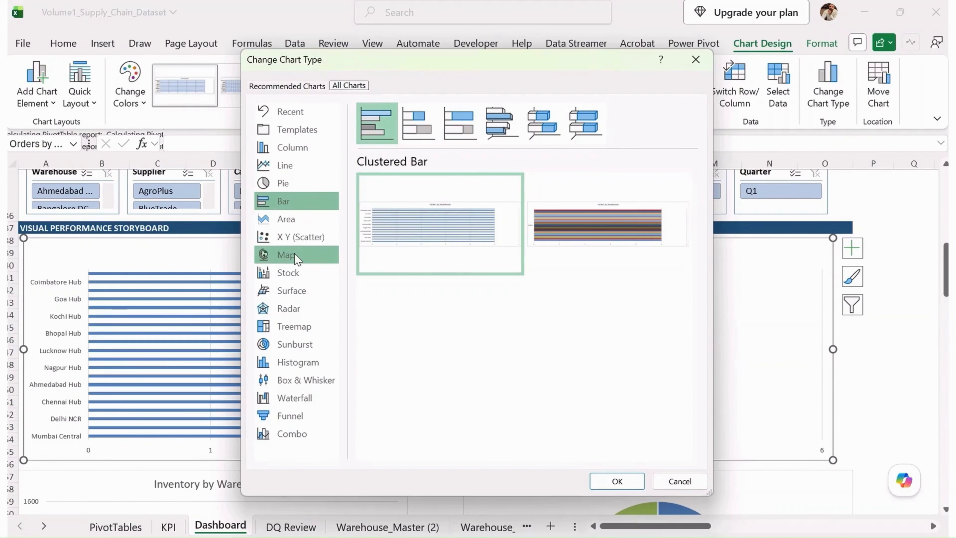
left_click(298, 219)
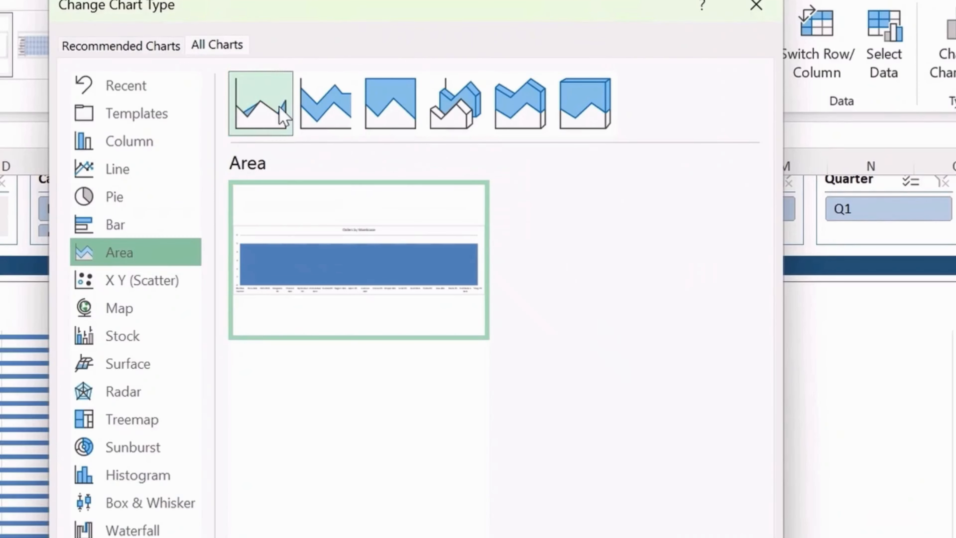
left_click(326, 103)
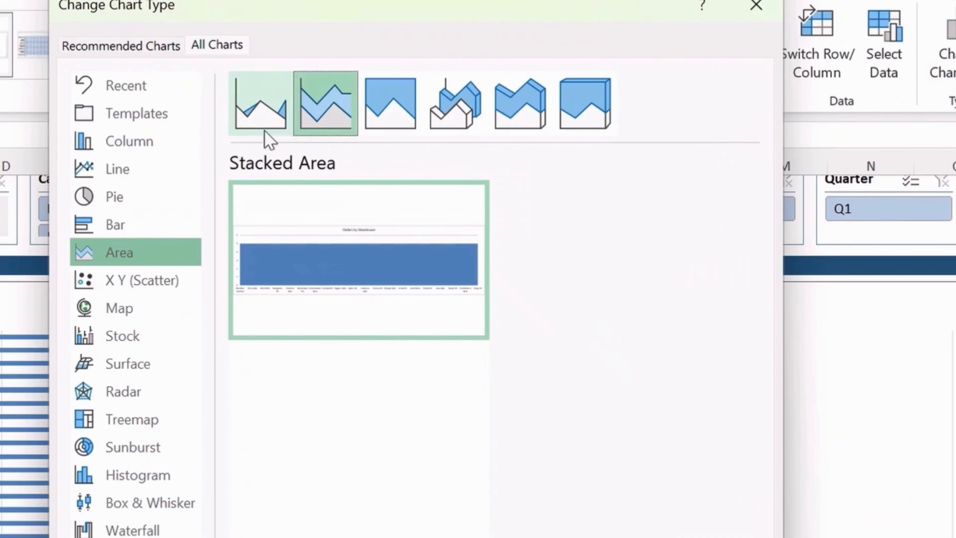
left_click(150, 171)
left_click(324, 120)
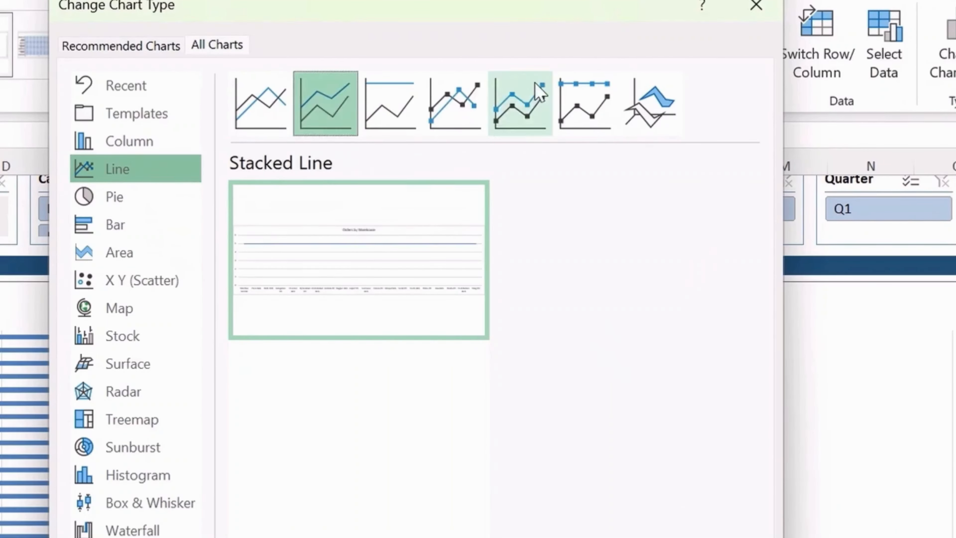
left_click(467, 96)
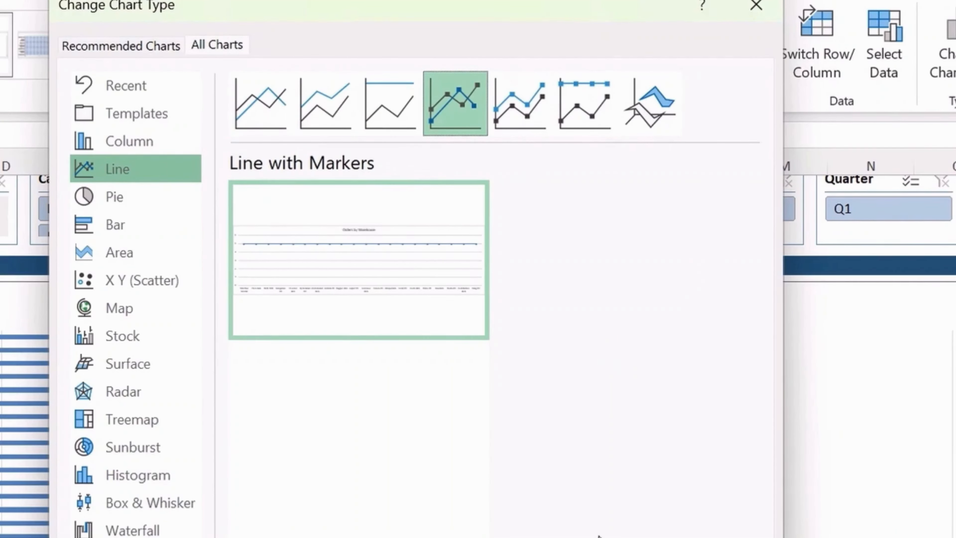
left_click(625, 536)
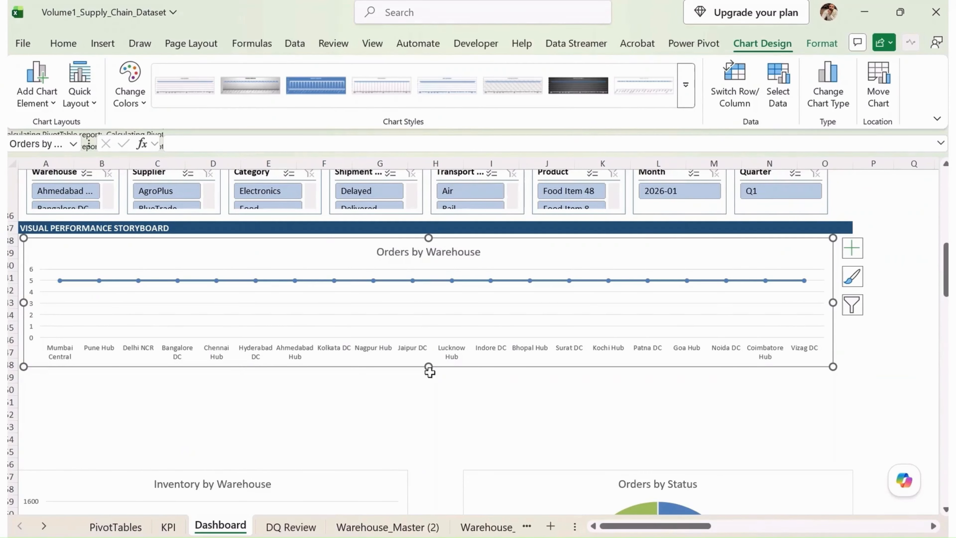
- Move the Inventory by Warehouse and Orders by Status charts up, side by side directly beneath the Orders by Warehouse chart
scroll(386, 410, "down", 3)
left_click(355, 373)
left_click_drag(355, 373, 360, 275)
left_click_drag(541, 401, 505, 286)
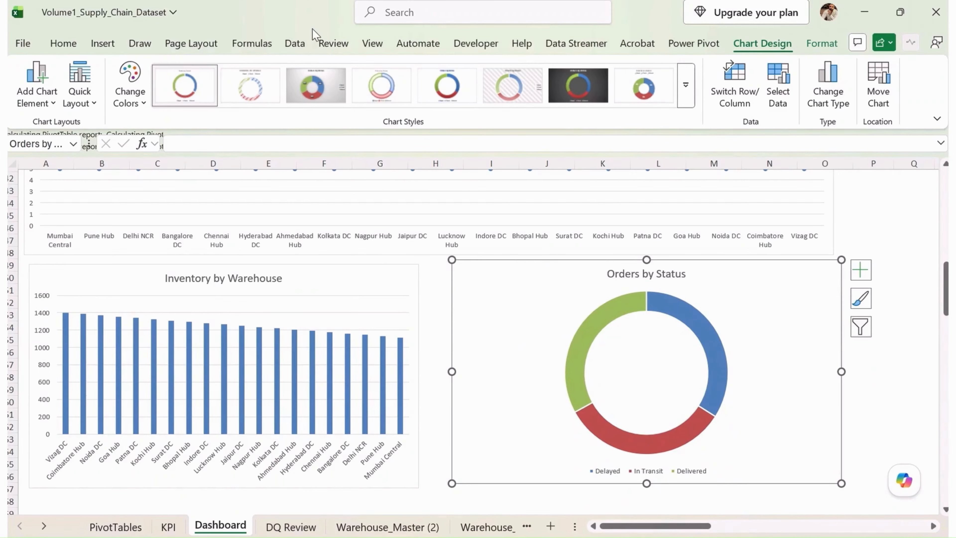
- Apply the white chart style with percentage labels on the ring and the legend under the title to the Orders by Status chart
left_click(379, 86)
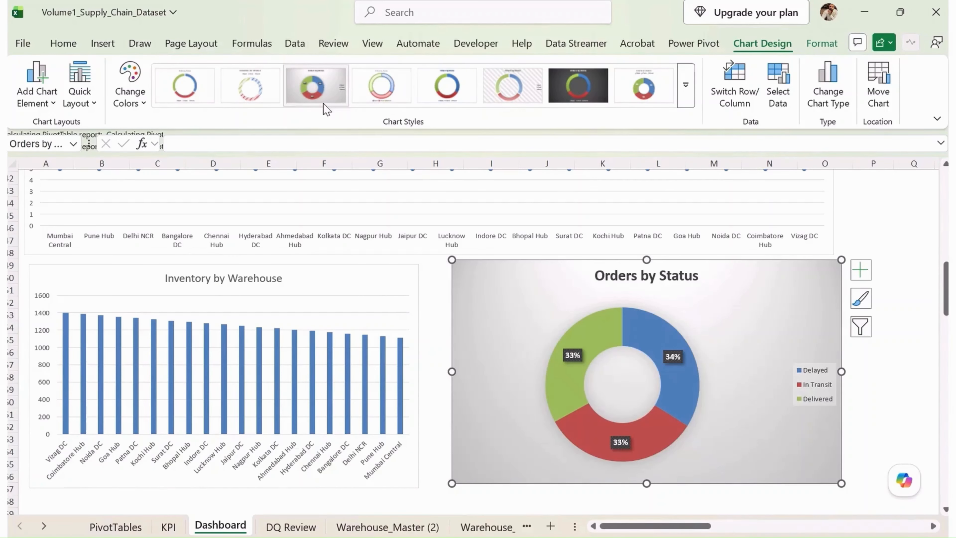
left_click(322, 101)
left_click(655, 92)
left_click(855, 353)
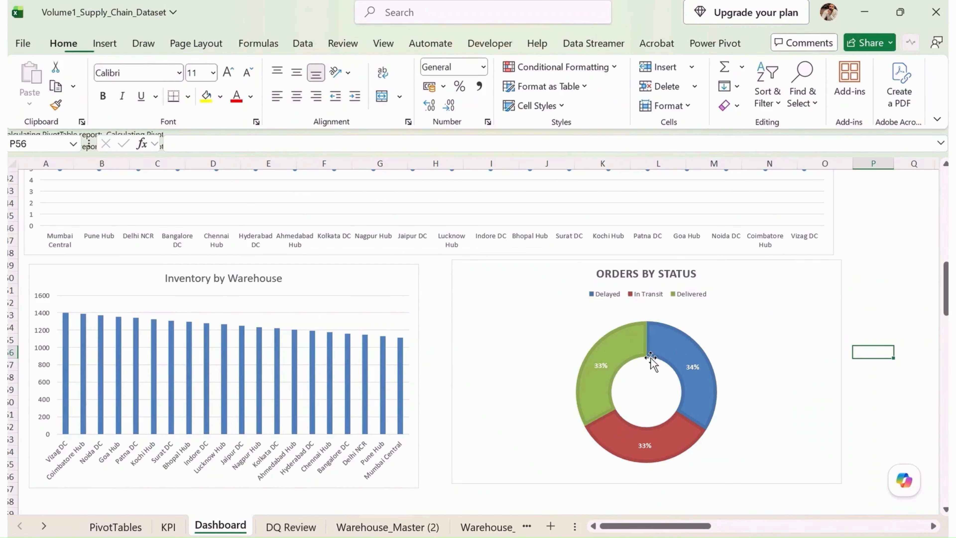
left_click(360, 275)
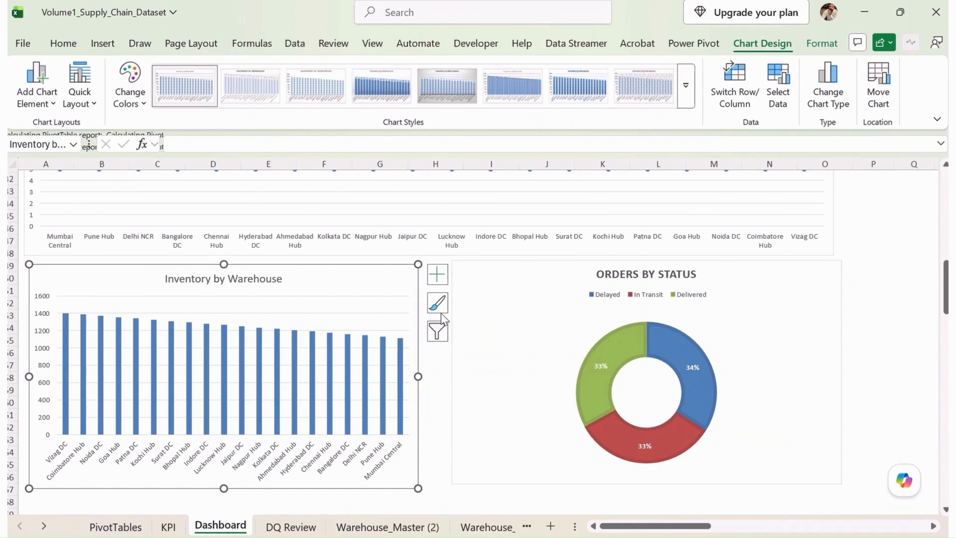
left_click(797, 282)
scroll(830, 265, "up", 1)
scroll(755, 286, "down", 9)
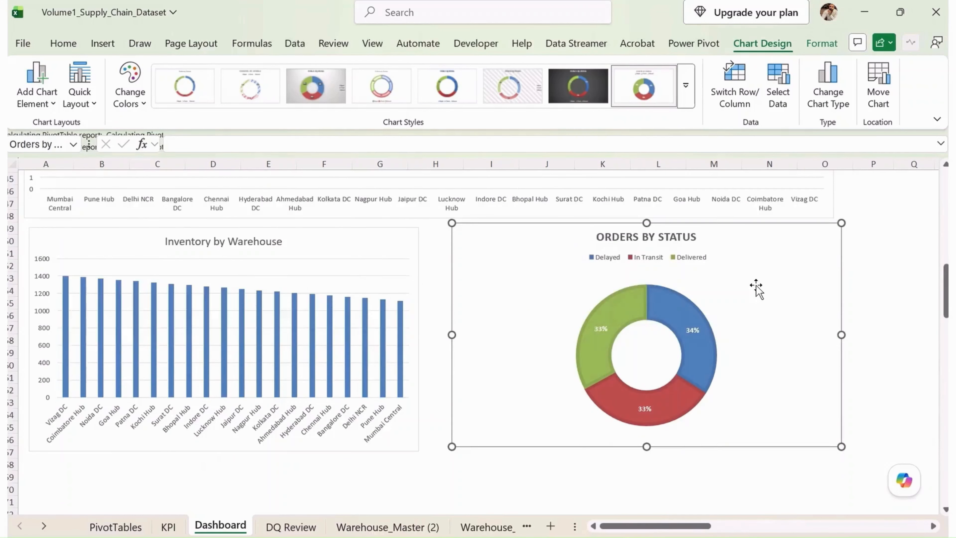
- Move the Shipment by Transport Mode and Top Returned Products charts up beneath Inventory by Warehouse and Orders by Status
scroll(412, 341, "up", 3)
left_click(395, 391)
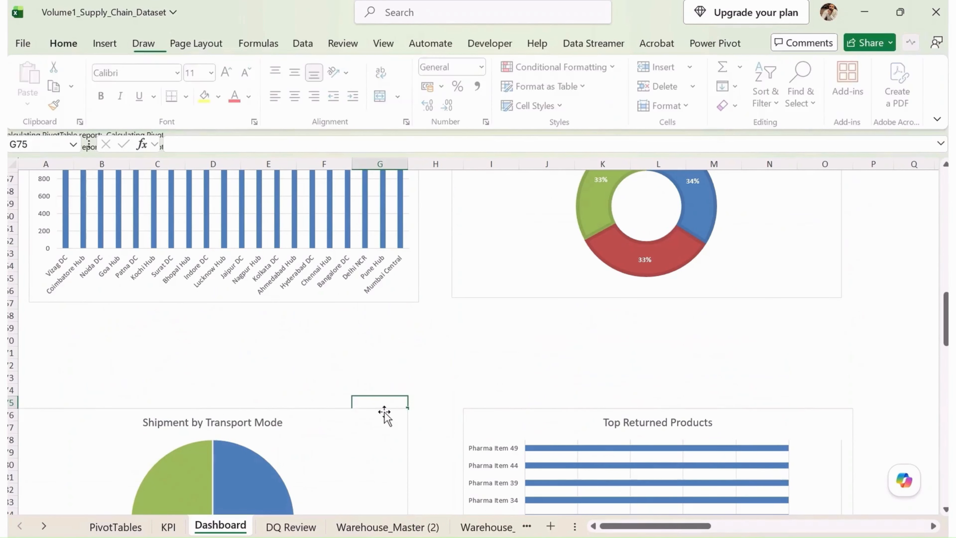
left_click_drag(385, 413, 395, 313)
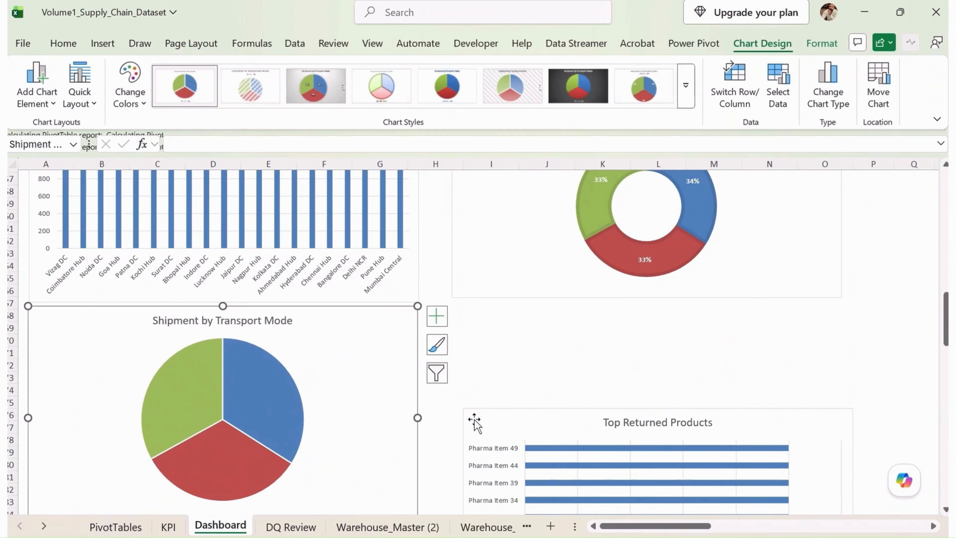
left_click(488, 418)
left_click_drag(488, 419, 480, 322)
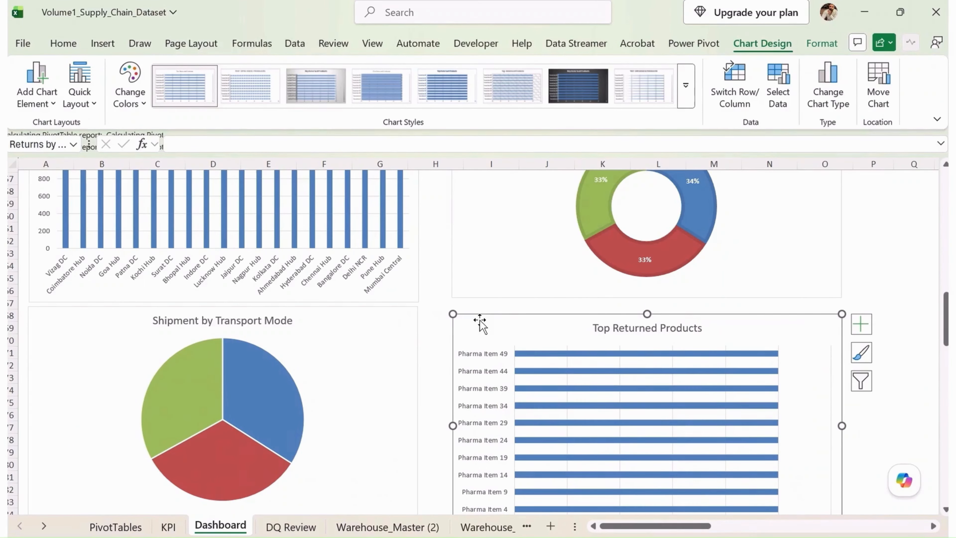
- Change the Top Returned Products chart type to Treemap
left_click(830, 93)
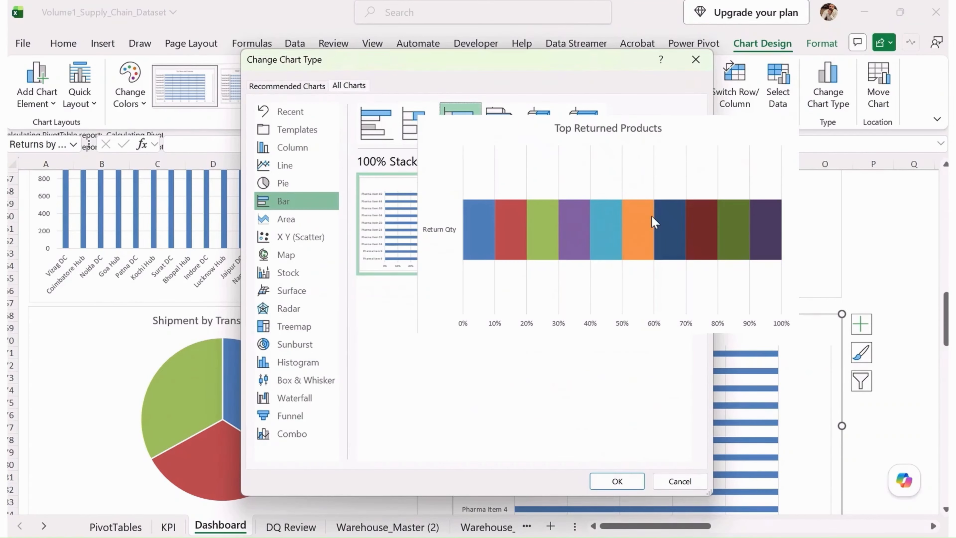
left_click(653, 220)
left_click(317, 223)
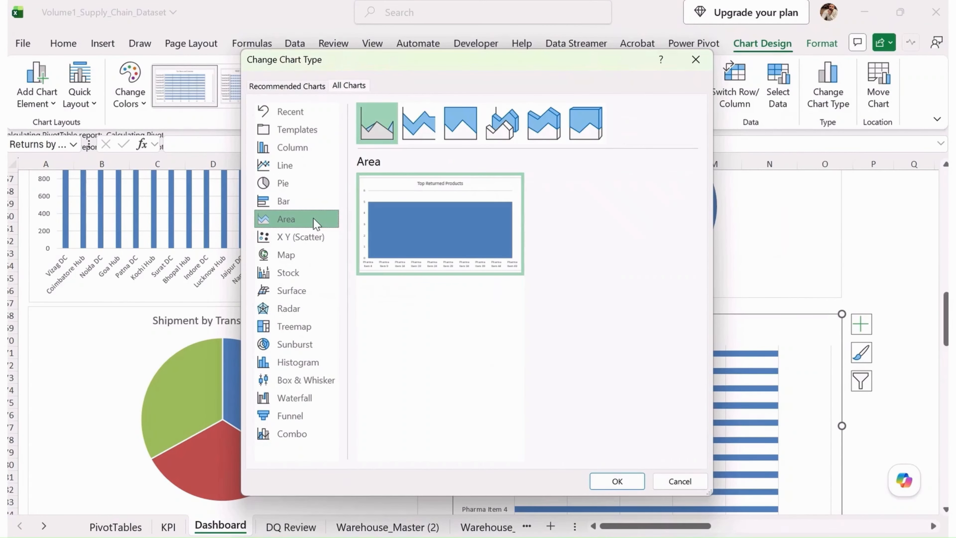
left_click(418, 122)
left_click(297, 185)
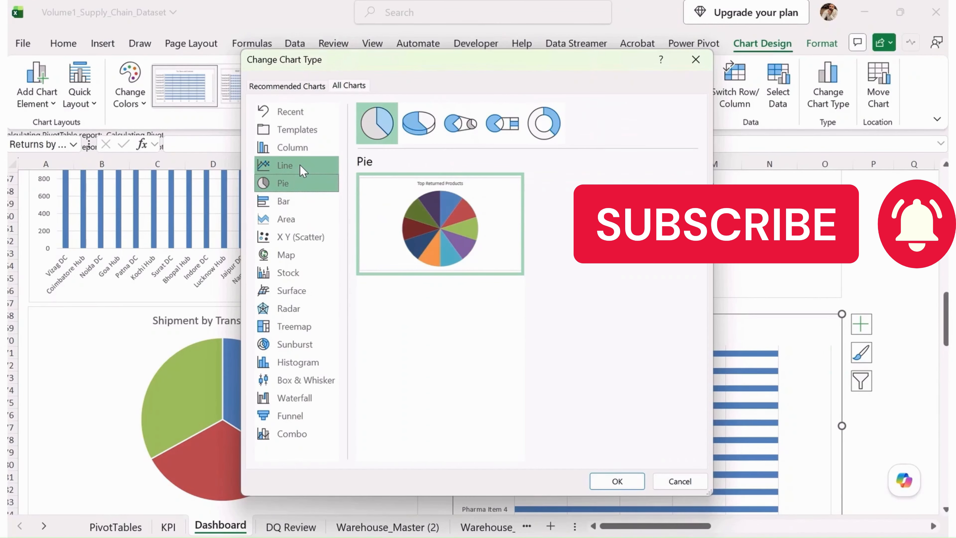
left_click(299, 164)
left_click(473, 123)
left_click(501, 122)
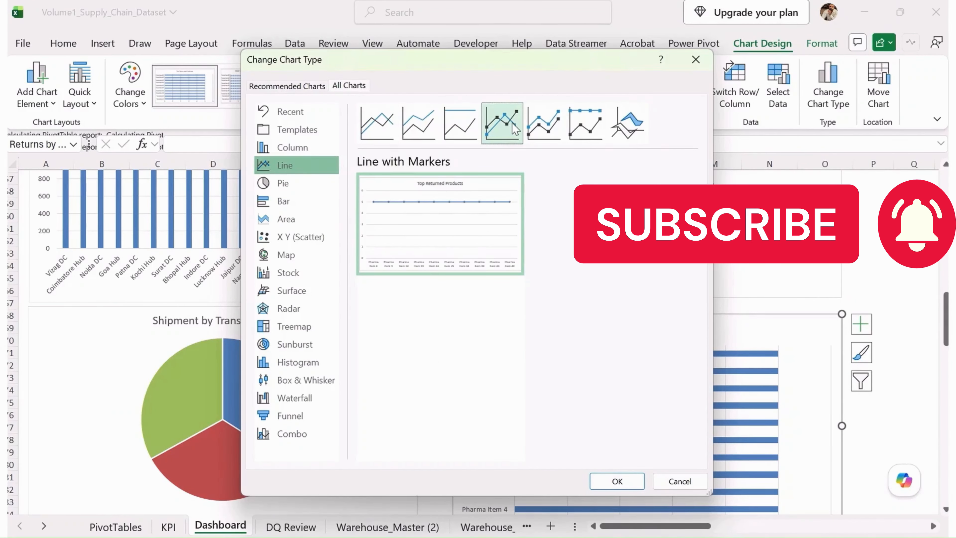
left_click(286, 346)
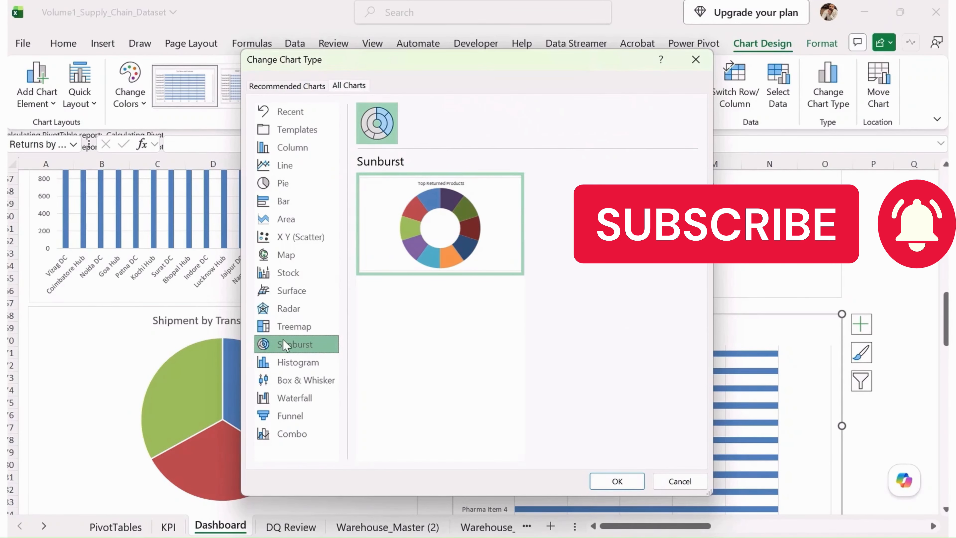
left_click(297, 327)
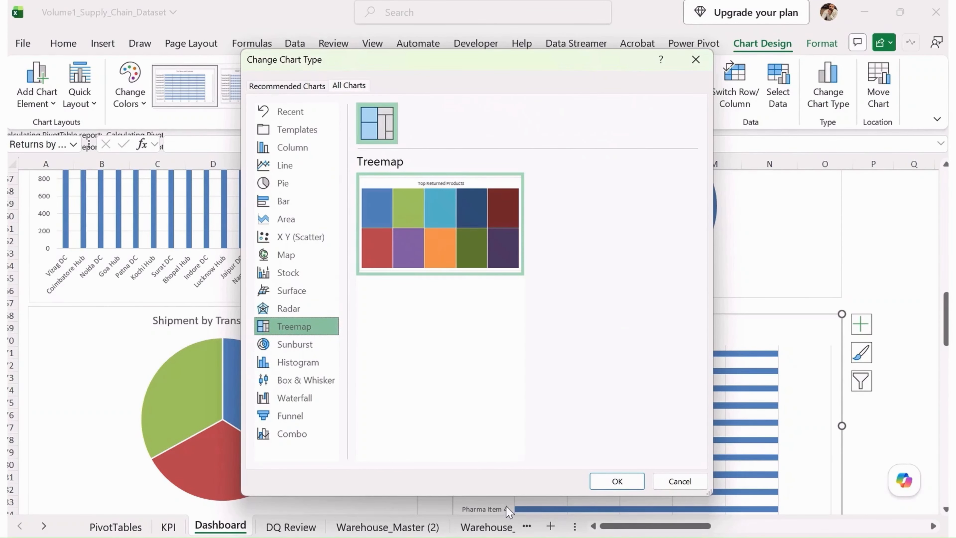
left_click(617, 481)
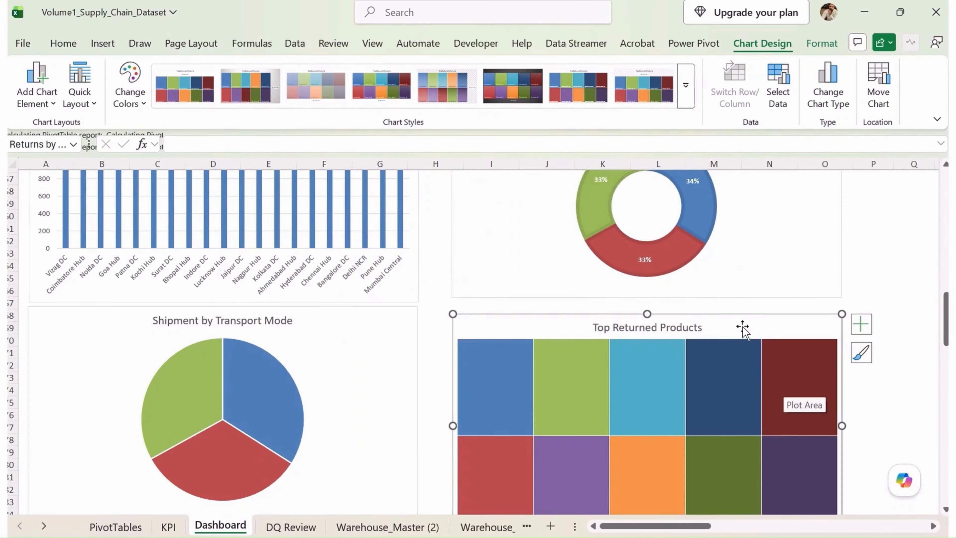
- Add data labels to the Top Returned Products treemap and nudge the chart slightly to the left
left_click(860, 323)
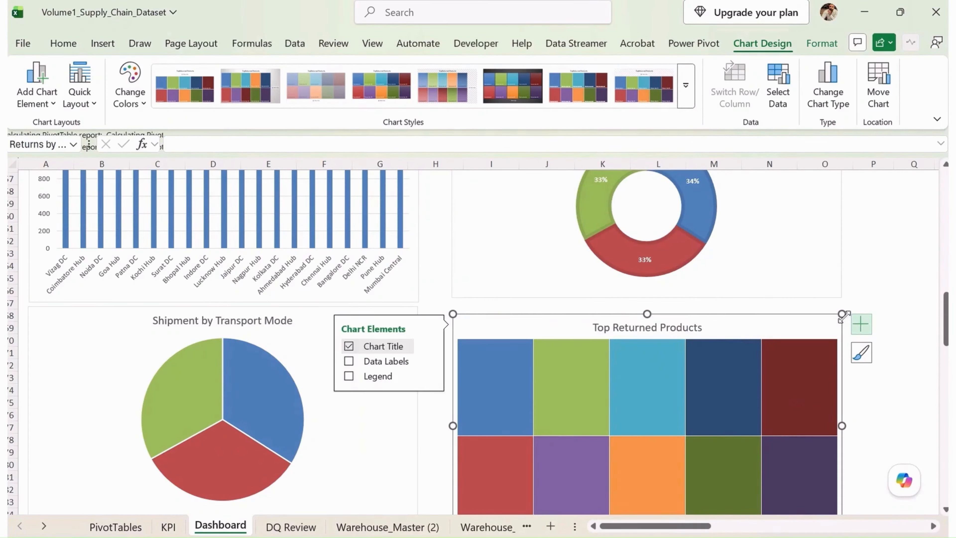
left_click(349, 361)
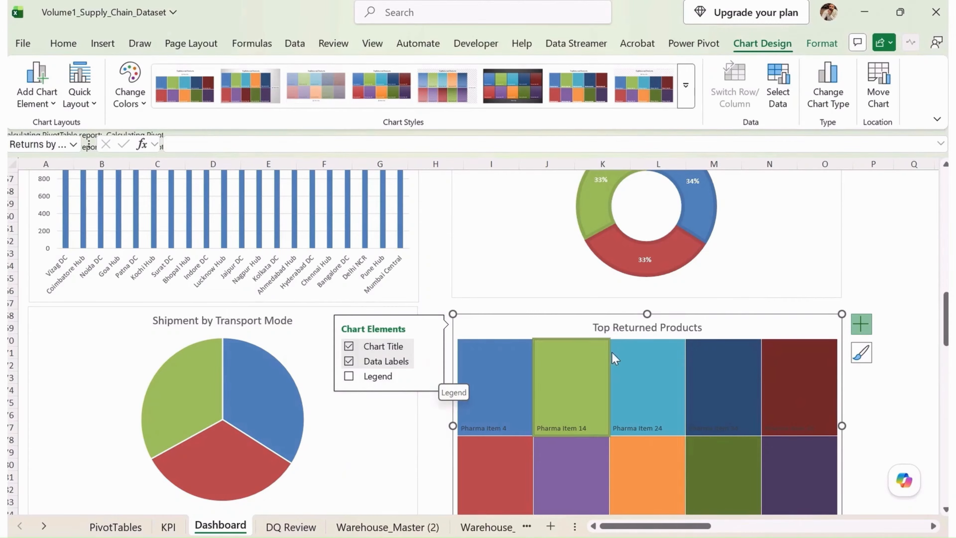
left_click_drag(560, 325, 555, 323)
left_click(466, 393)
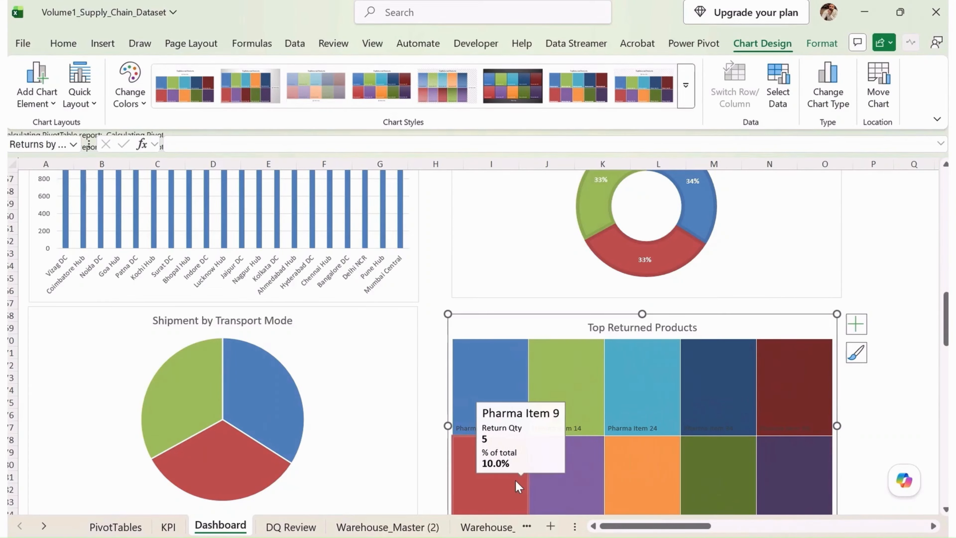
- Move the Supplier Performance by Order Value and Product Category Distribution charts up beneath Shipment by Transport Mode and Top Returned Products
scroll(534, 387, "down", 9)
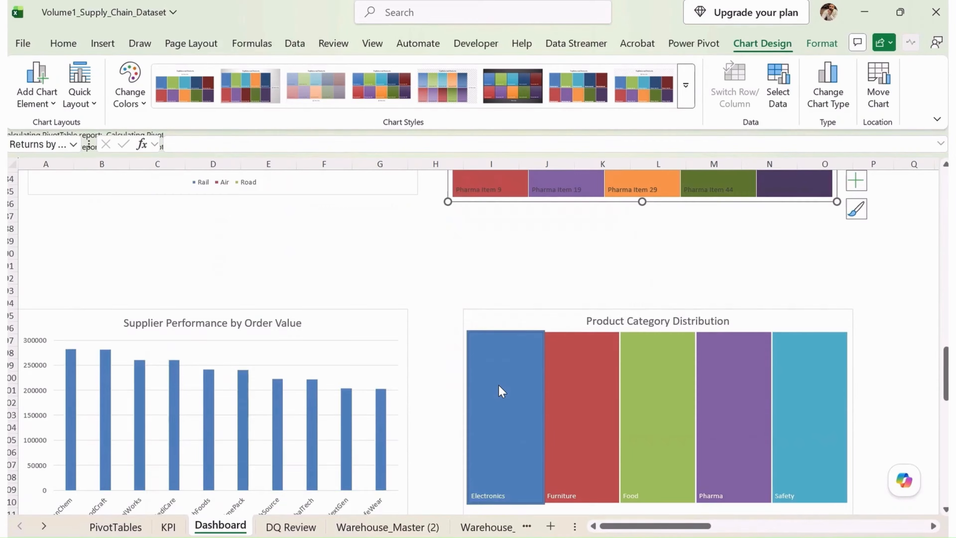
scroll(502, 391, "up", 1)
left_click(505, 355)
left_click(374, 348, "ctrl")
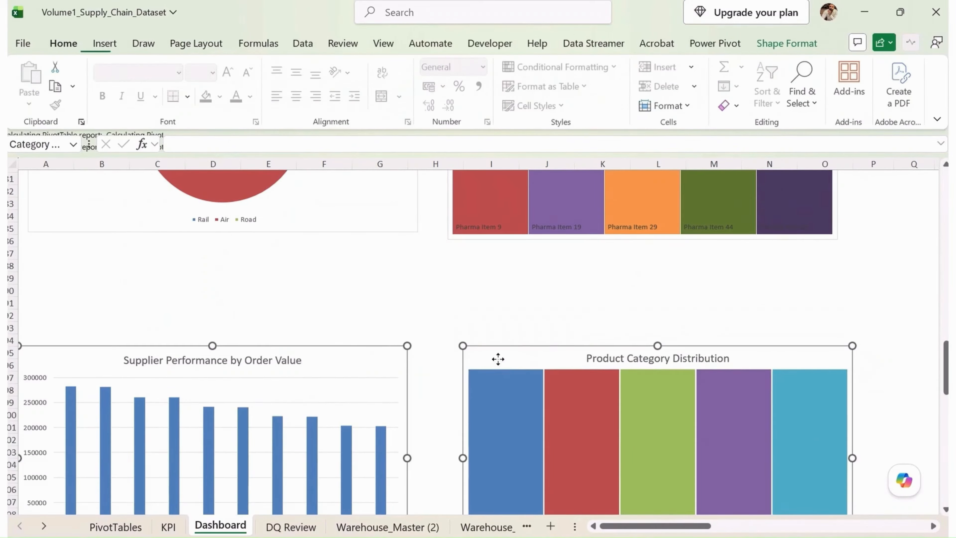
- Move the Warehouse Capacity vs Stock and Top 10 Products by Quantity charts up beneath Supplier Performance and Product Category Distribution
scroll(498, 358, "down", 5)
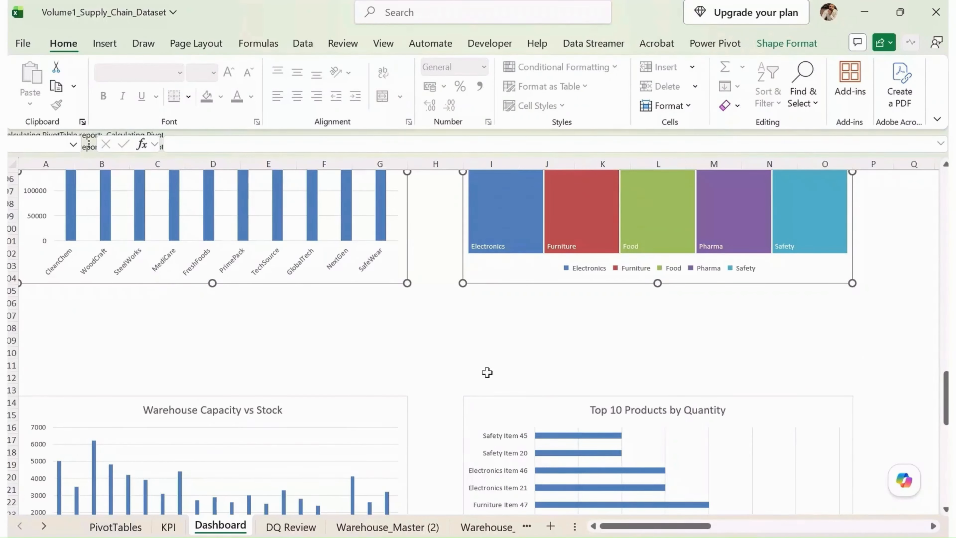
left_click(516, 412)
left_click(375, 412, "ctrl")
left_click_drag(518, 406, 518, 299)
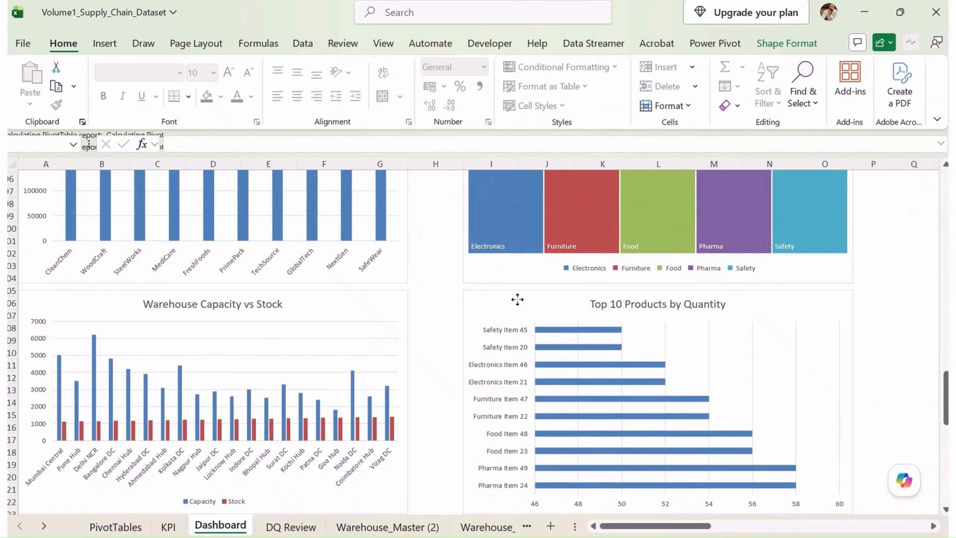